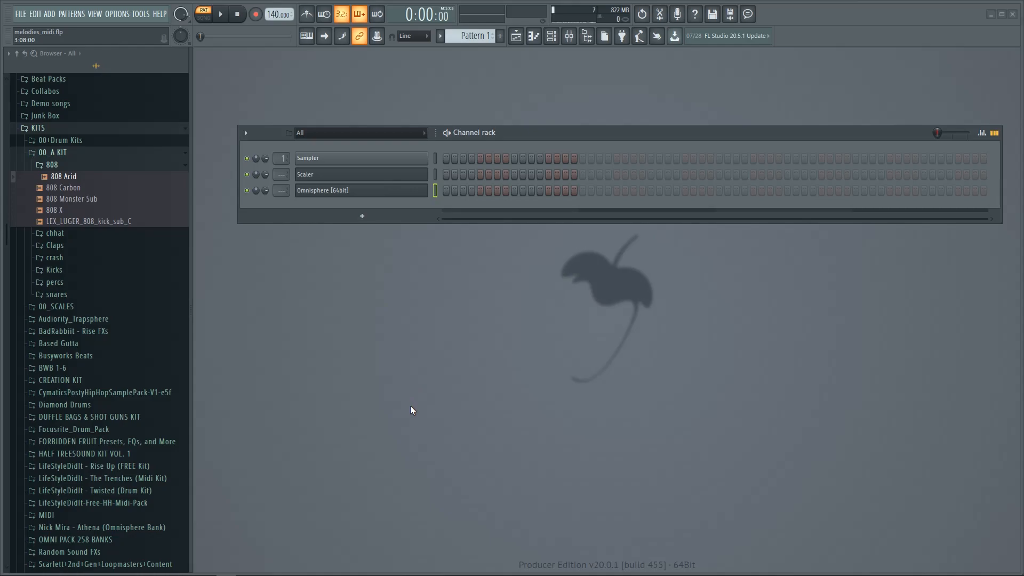
Step: Open the Scaler plugin window, position it fully on screen, and select the Omnisphere channel
left_click(408, 180)
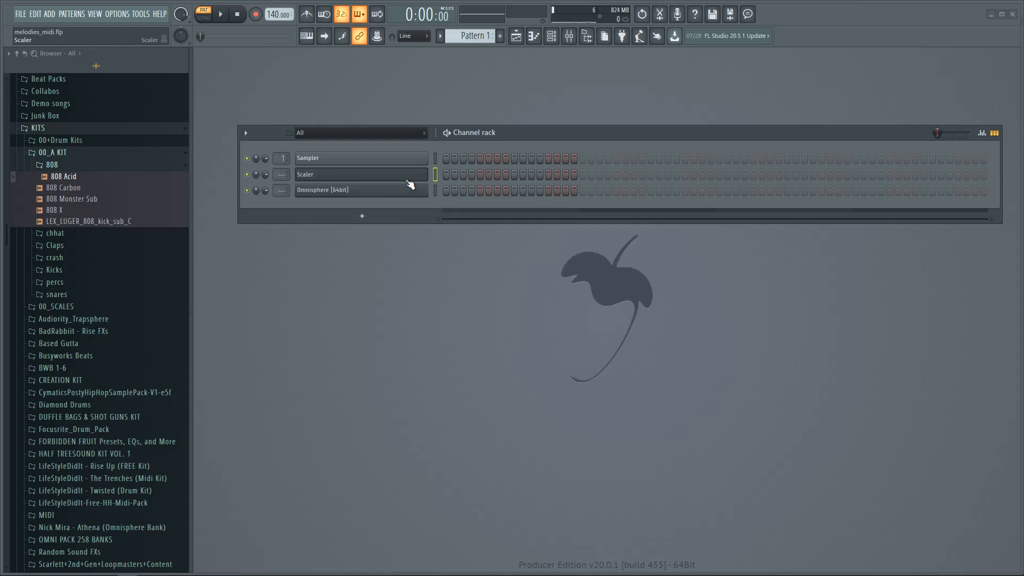
left_click_drag(1023, 216, 532, 81)
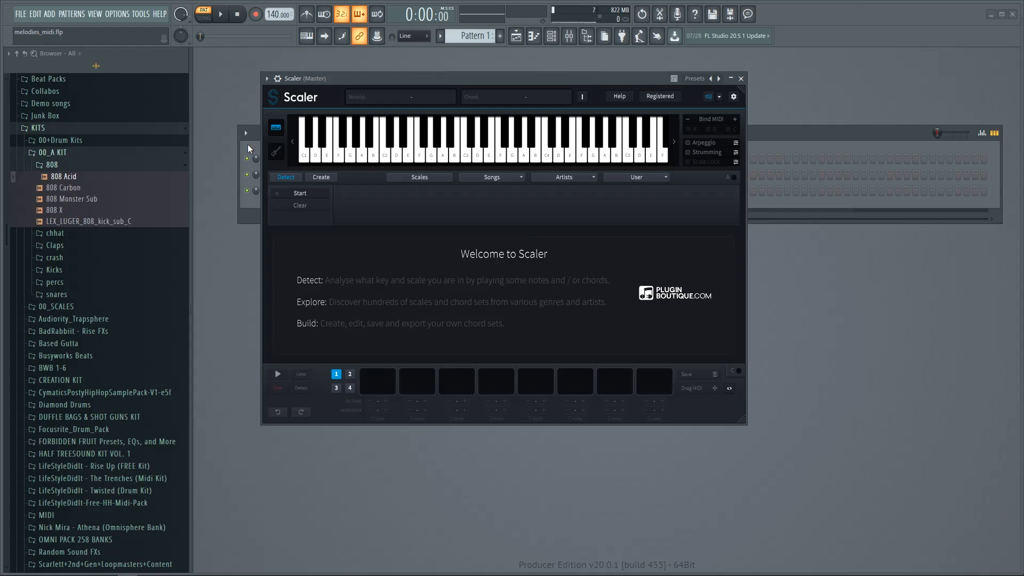
left_click_drag(361, 78, 575, 84)
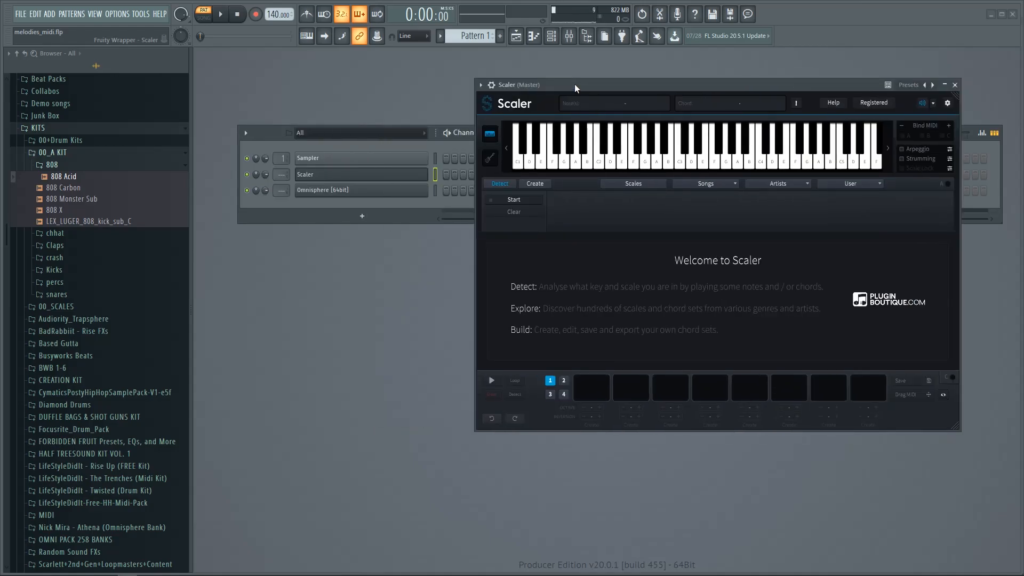
left_click(384, 195)
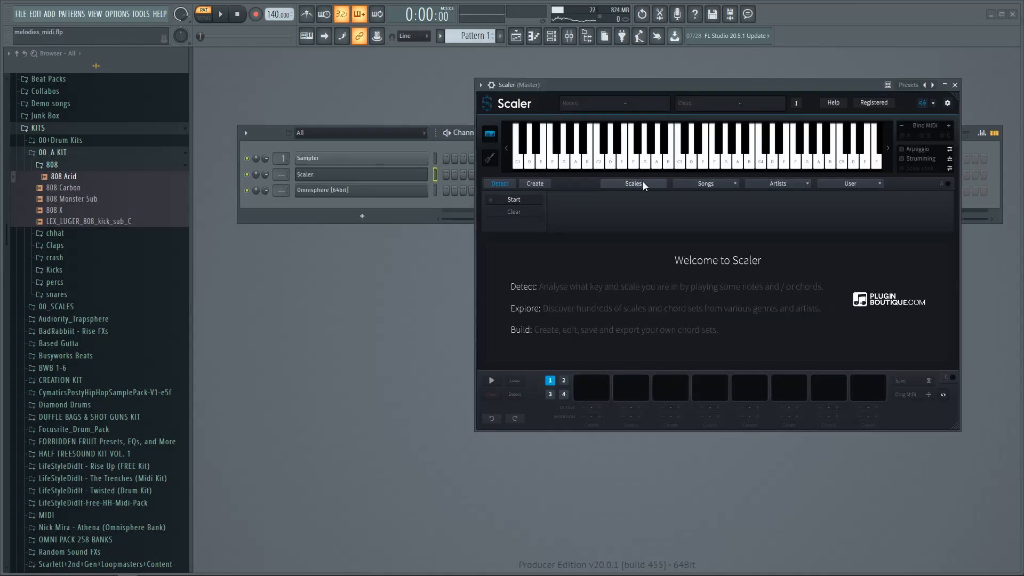
Step: In Scaler's Scales tab, filter by note D and type Minor scale
left_click(642, 183)
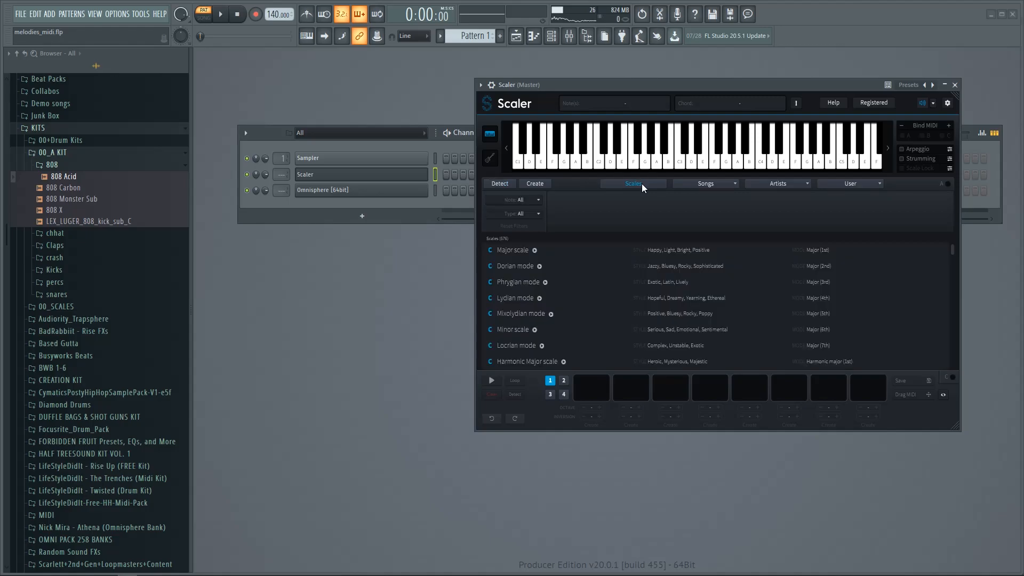
left_click(534, 200)
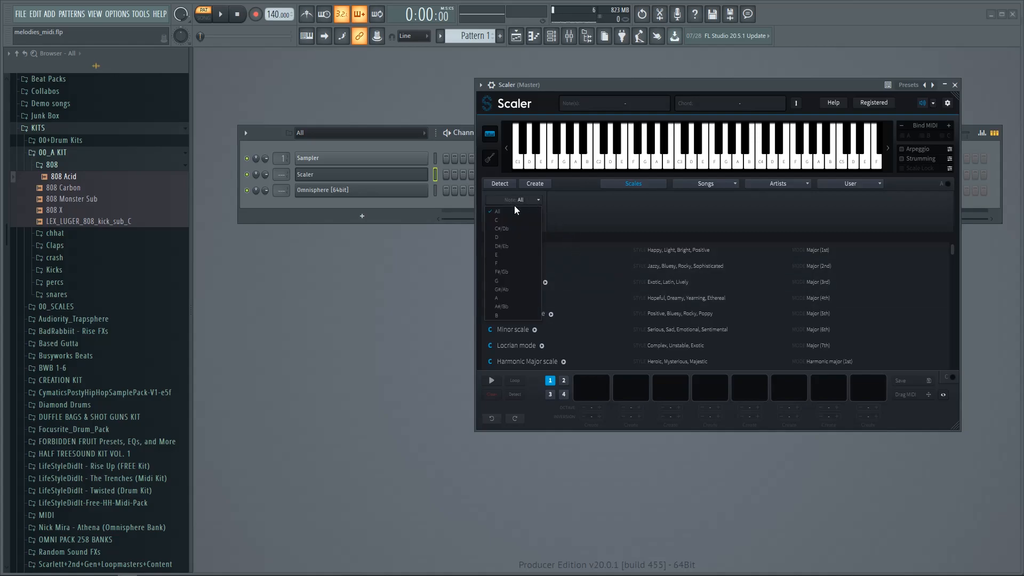
left_click(499, 237)
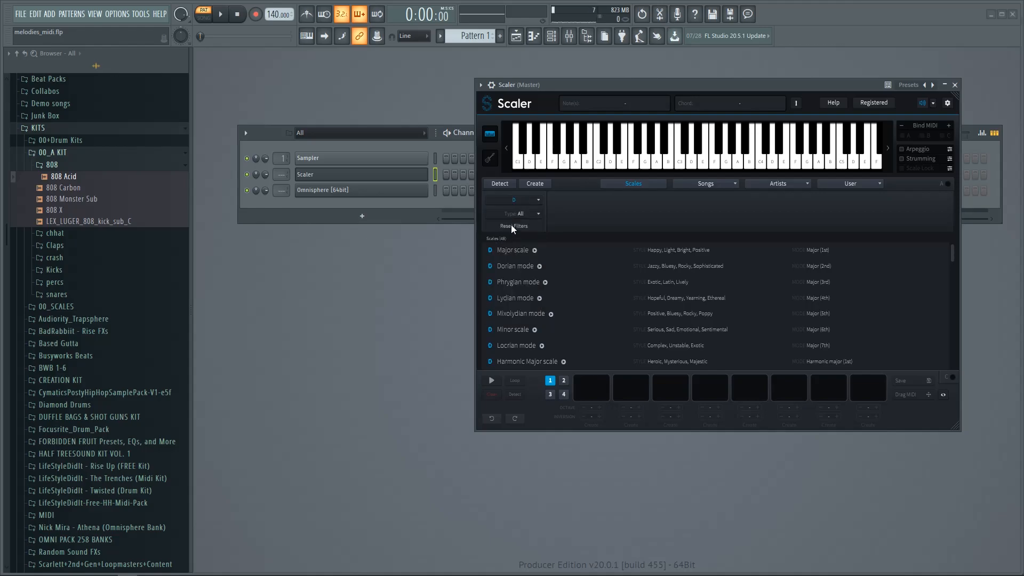
left_click(538, 214)
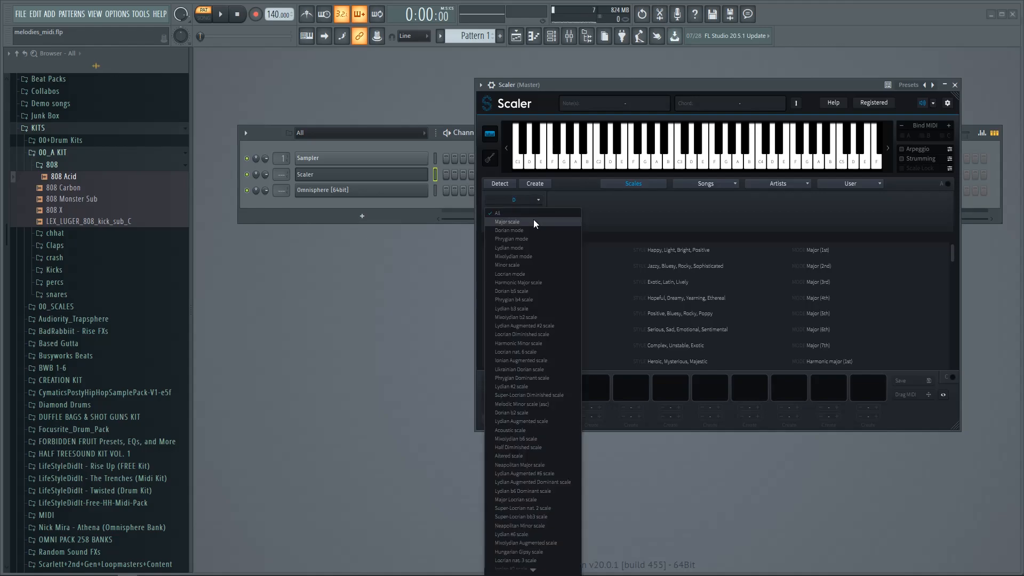
left_click(520, 264)
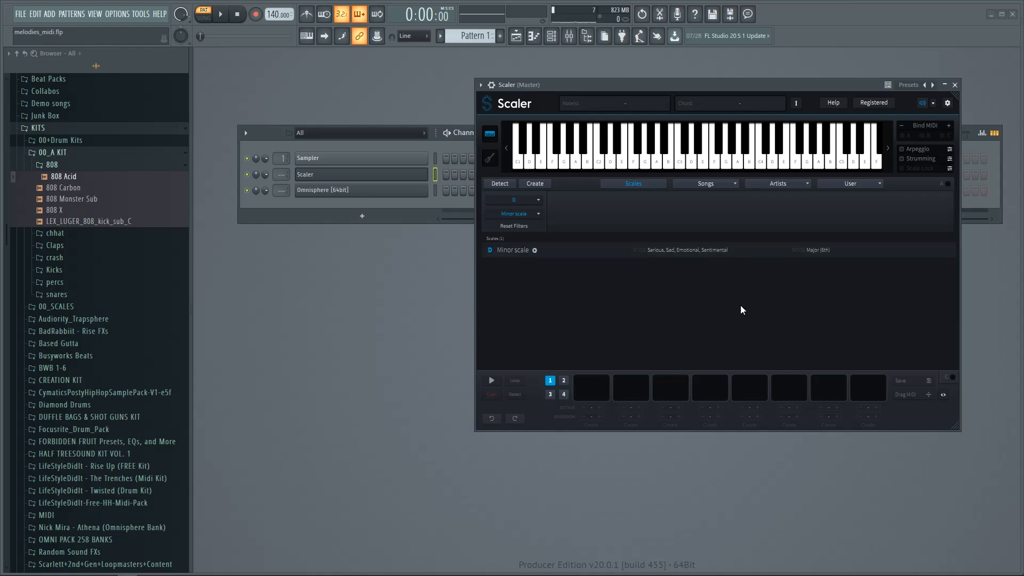
Step: Choose D Minor scale and audition its chords, including D min, G min and A min
left_click(697, 252)
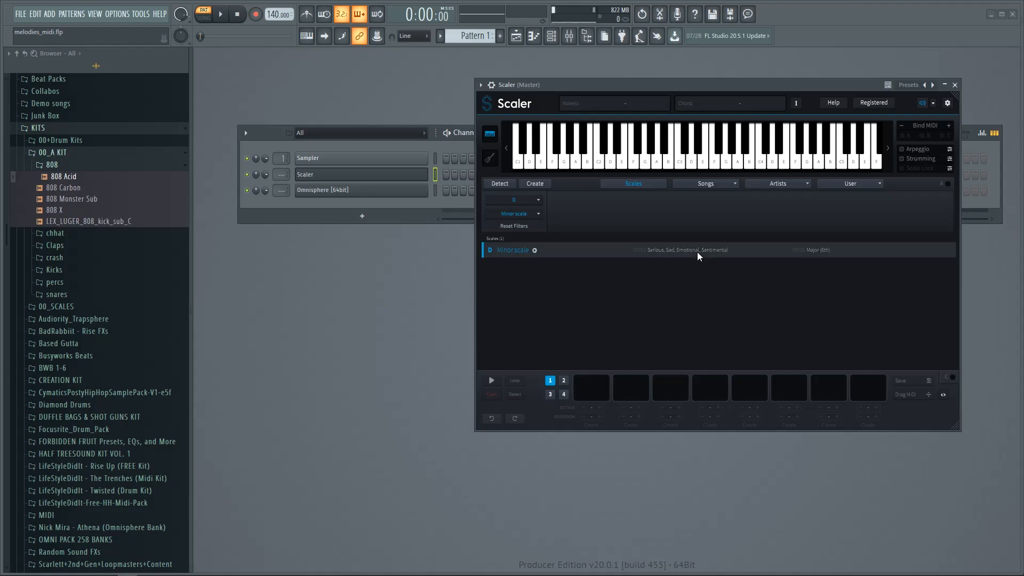
left_click(559, 356)
left_click(592, 353)
left_click(630, 346)
left_click(669, 348)
left_click(705, 351)
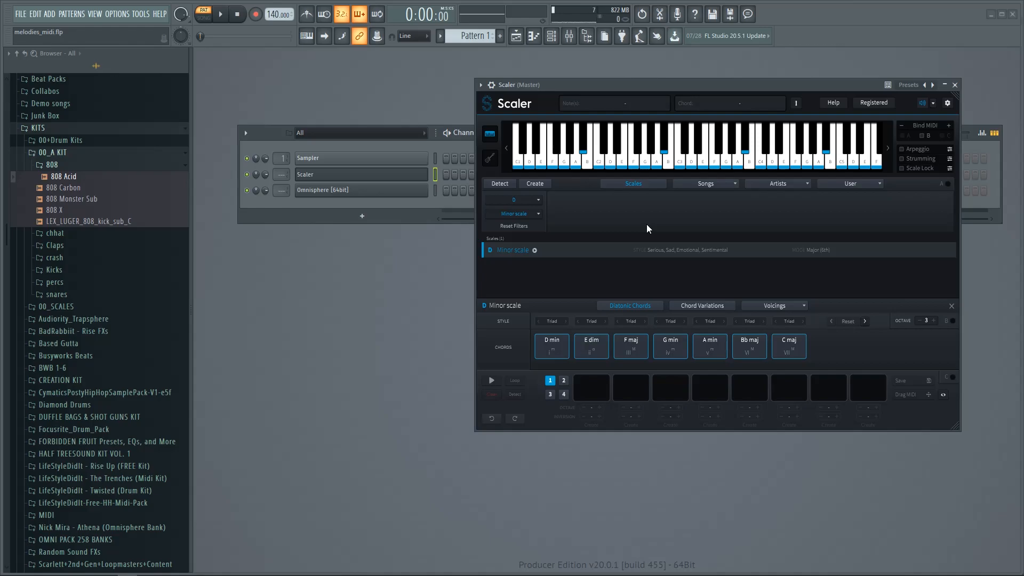
left_click(555, 348)
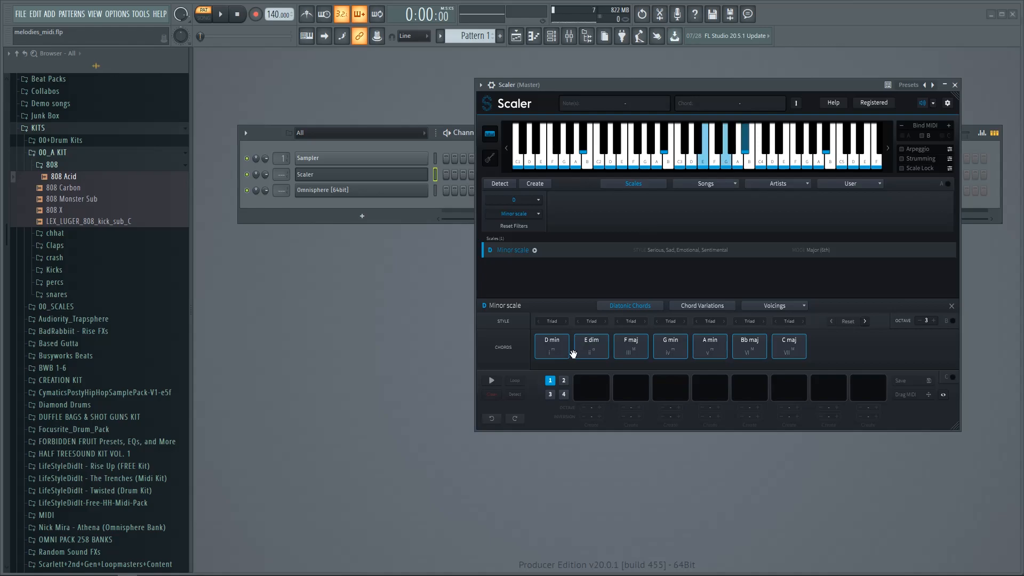
left_click(670, 351)
left_click(709, 347)
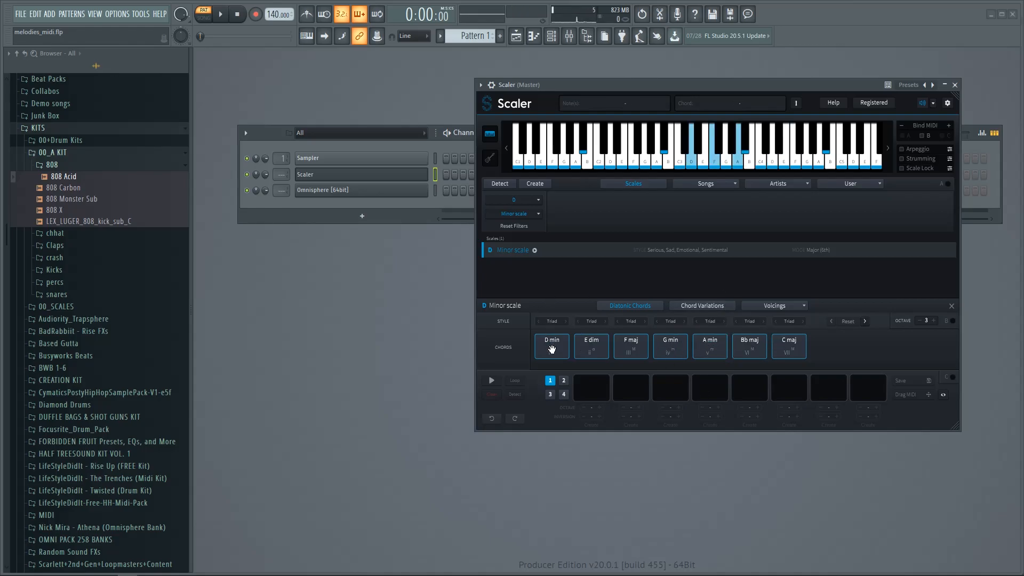
Step: Fill the slots with D min, G min, A min, D min and drag the MIDI onto Omnisphere
left_click_drag(550, 334, 590, 384)
left_click_drag(670, 347, 631, 384)
left_click_drag(709, 347, 671, 385)
left_click_drag(552, 344, 710, 385)
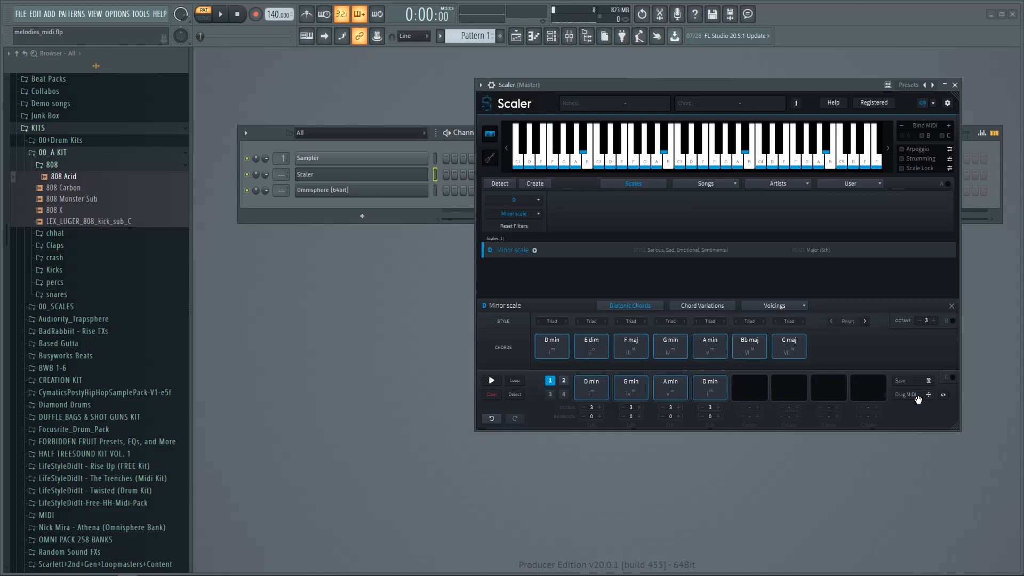
left_click_drag(828, 391, 369, 227)
left_click_drag(432, 276, 394, 191)
Step: Close Scaler, open Omnisphere's piano roll, and play back the four dropped chords
left_click_drag(554, 82, 746, 97)
key("Escape")
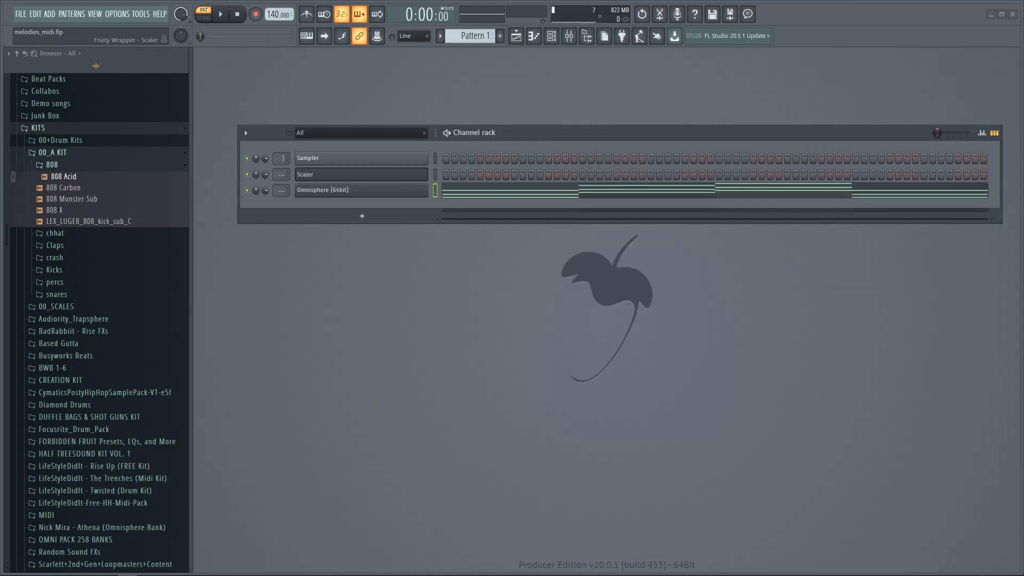
left_click(513, 191)
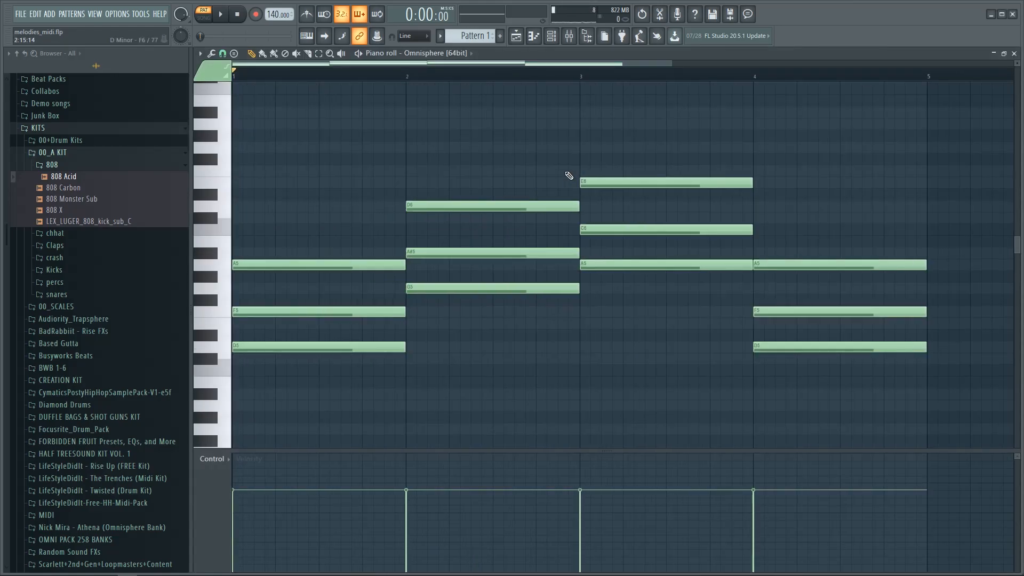
key("space")
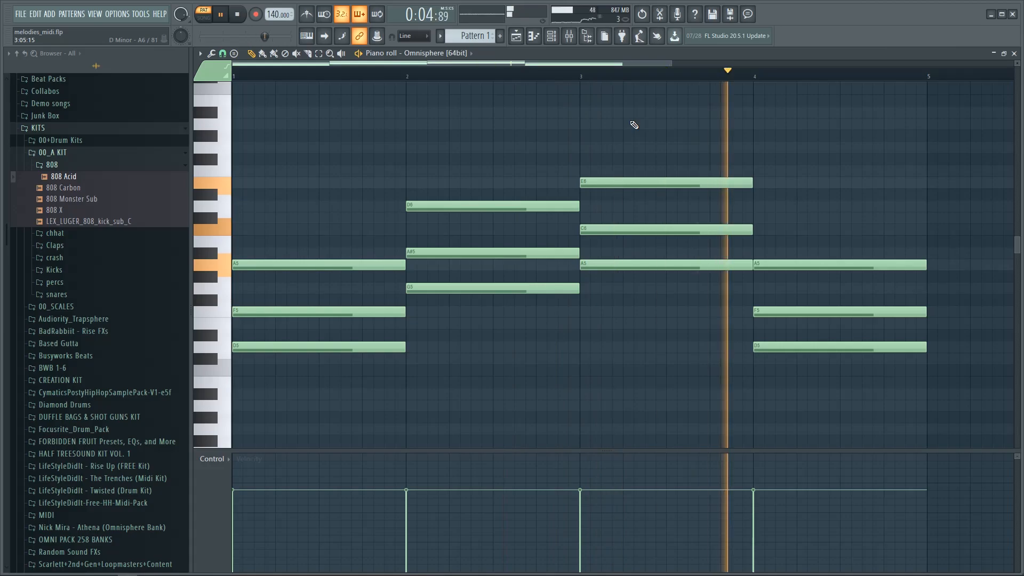
key("space")
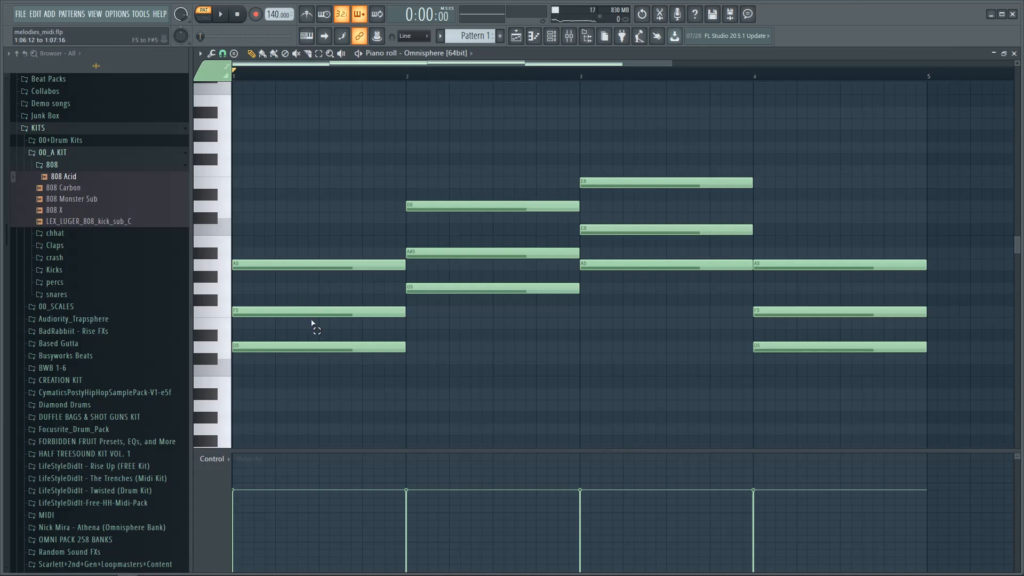
Step: Raise bar 1's F5 to F6, and drop bar 2's A#5 and bar 3's C6 an octave
left_click(353, 315)
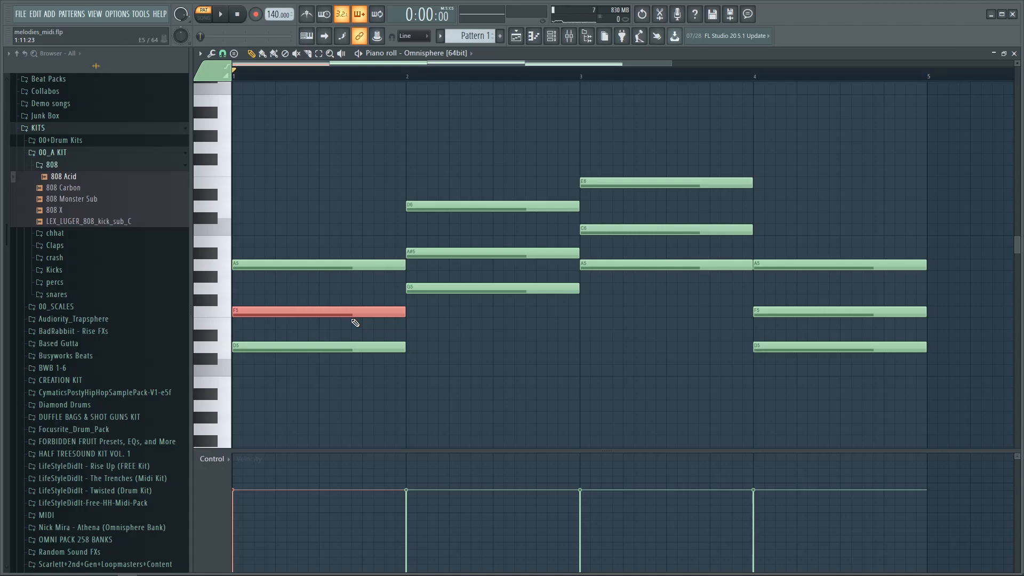
key("ctrl+Up")
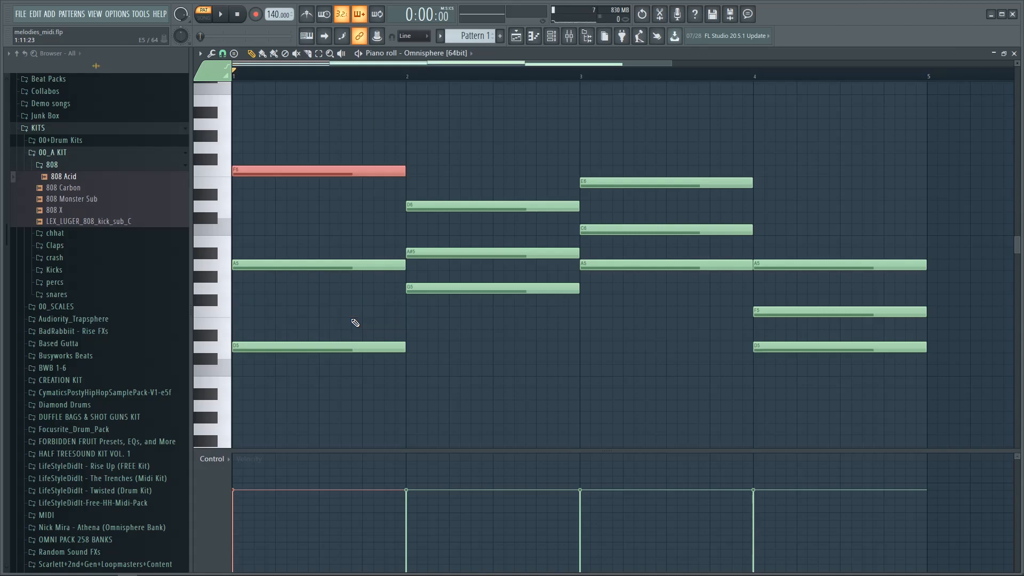
left_click(462, 254)
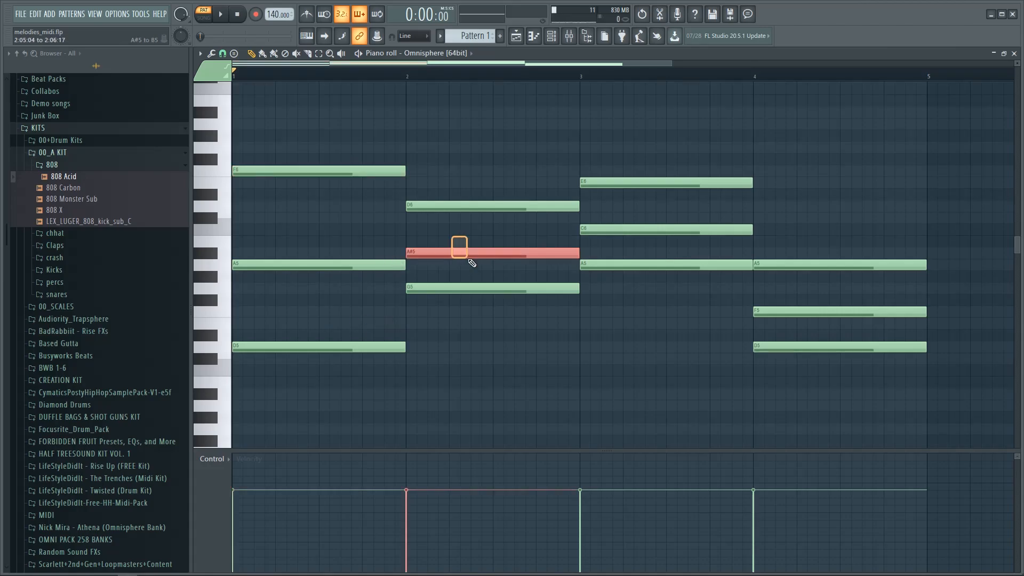
key("ctrl+Down")
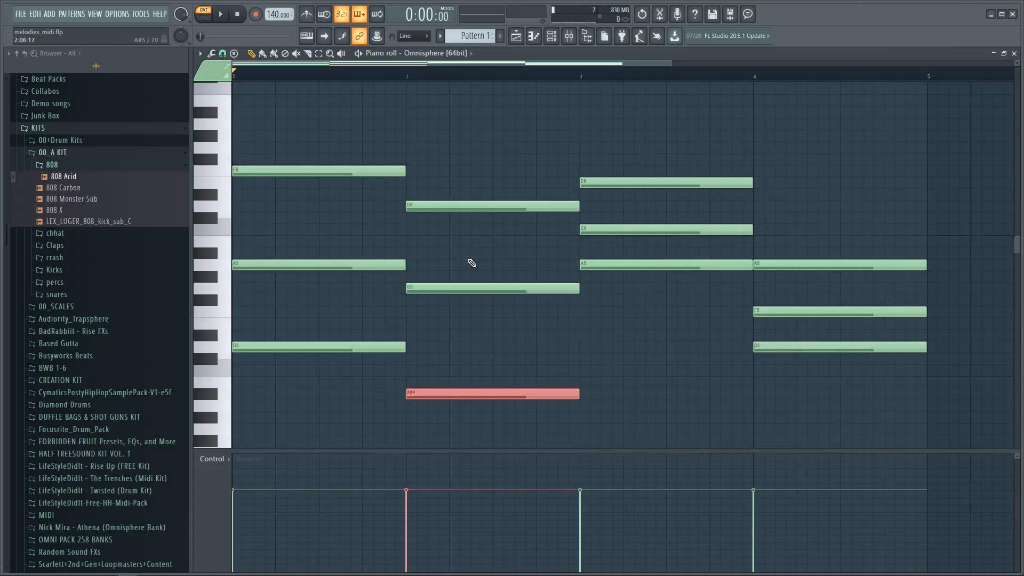
left_click(661, 231)
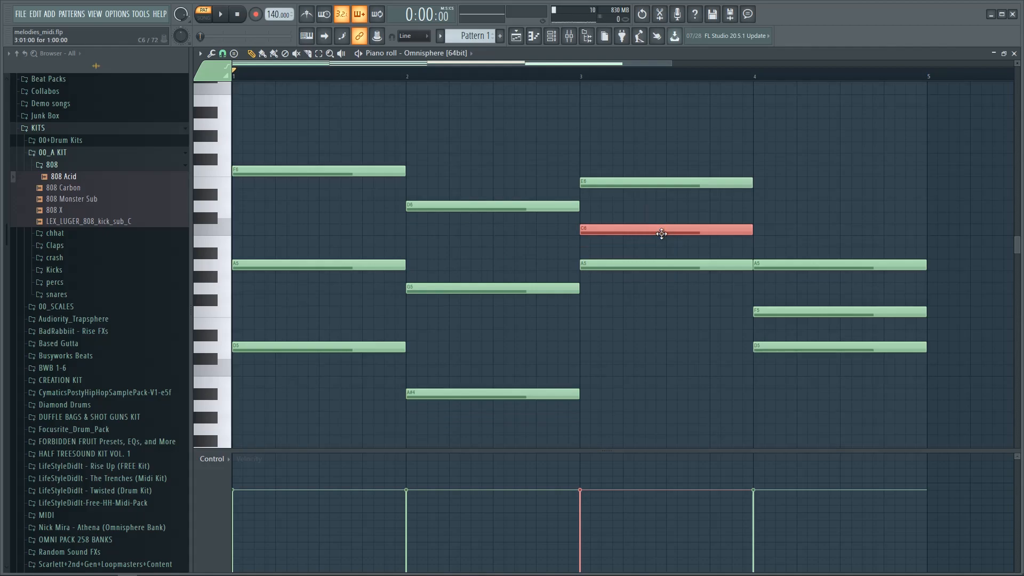
key("ctrl+Down")
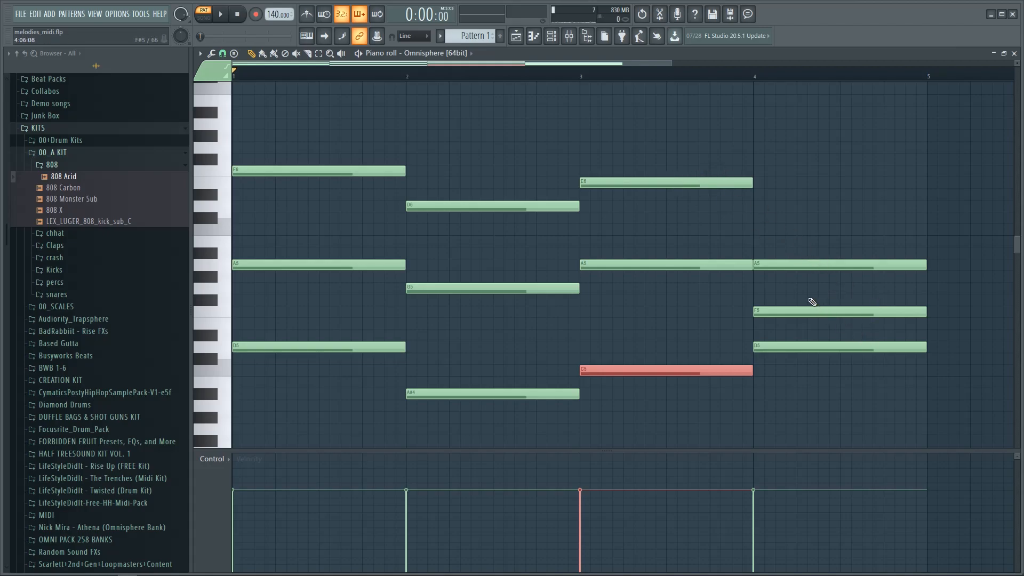
Step: Try bar 4's F5 an octave higher, then revert it and deselect
left_click_drag(805, 291, 841, 328)
key("ctrl+Up")
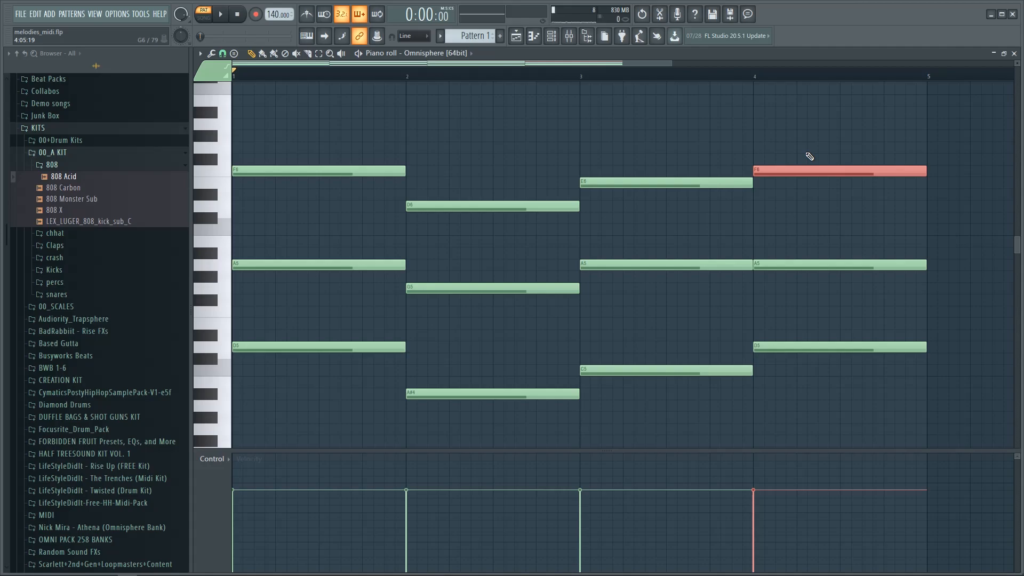
key("ctrl+Down")
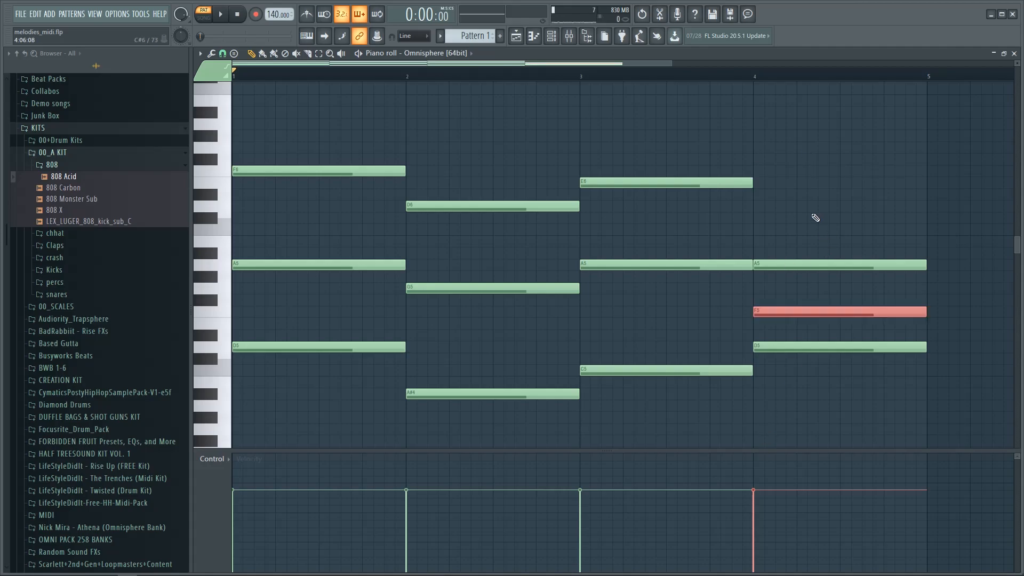
key("ctrl+d")
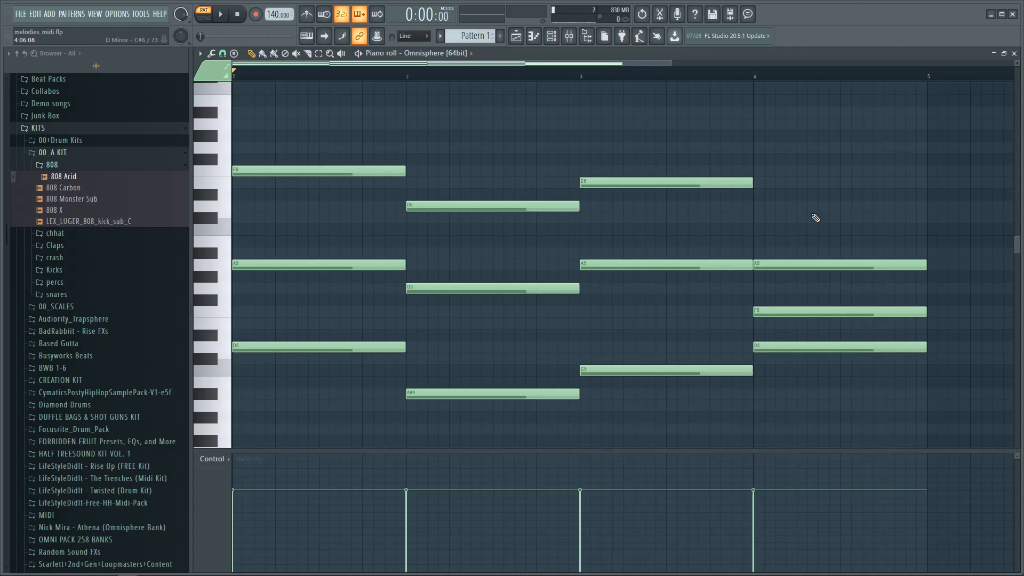
Step: Raise bar 4's D5 note an octave and play back the progression
left_click(802, 346)
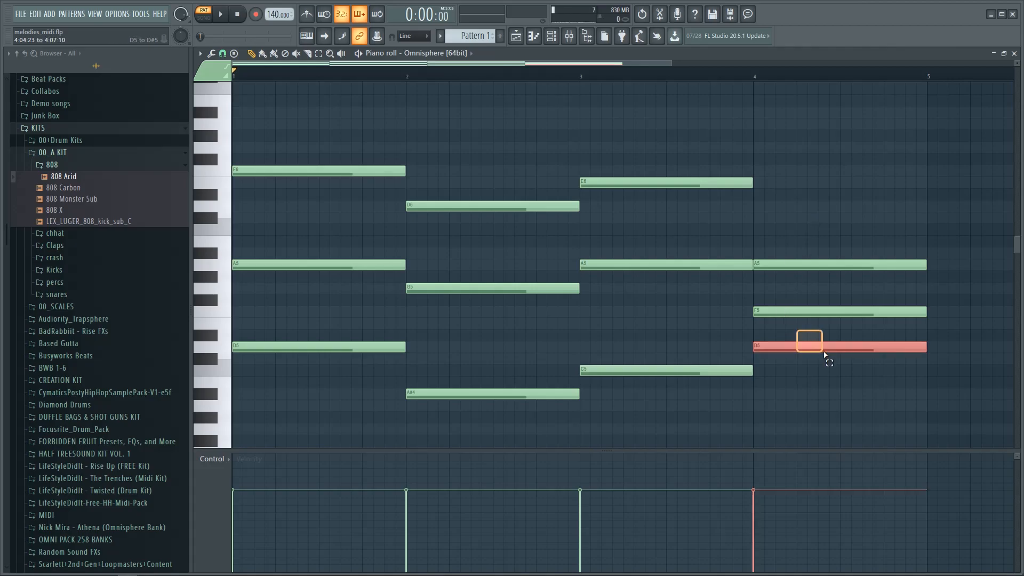
key("ctrl+Up")
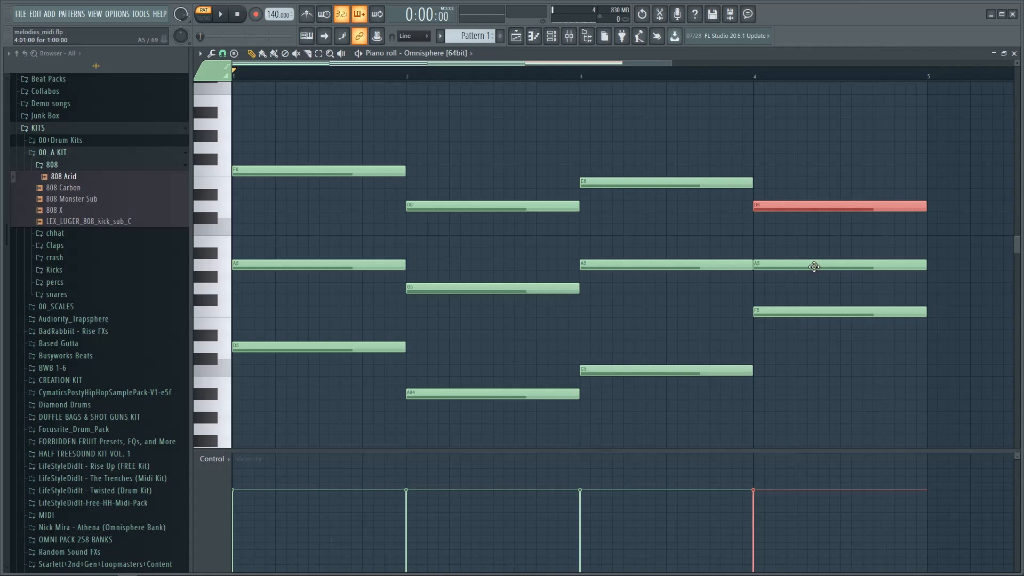
key("ctrl+d")
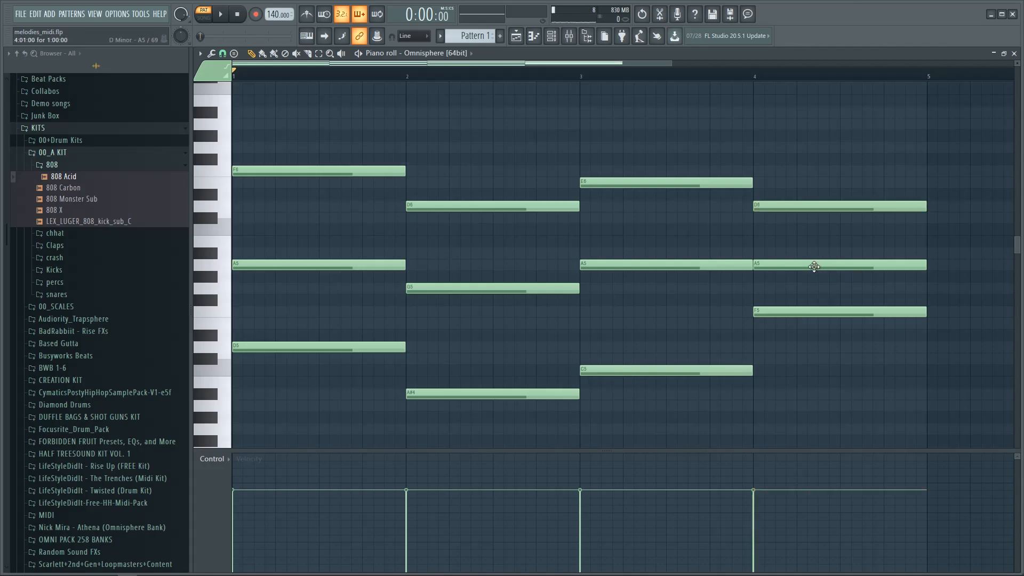
key("space")
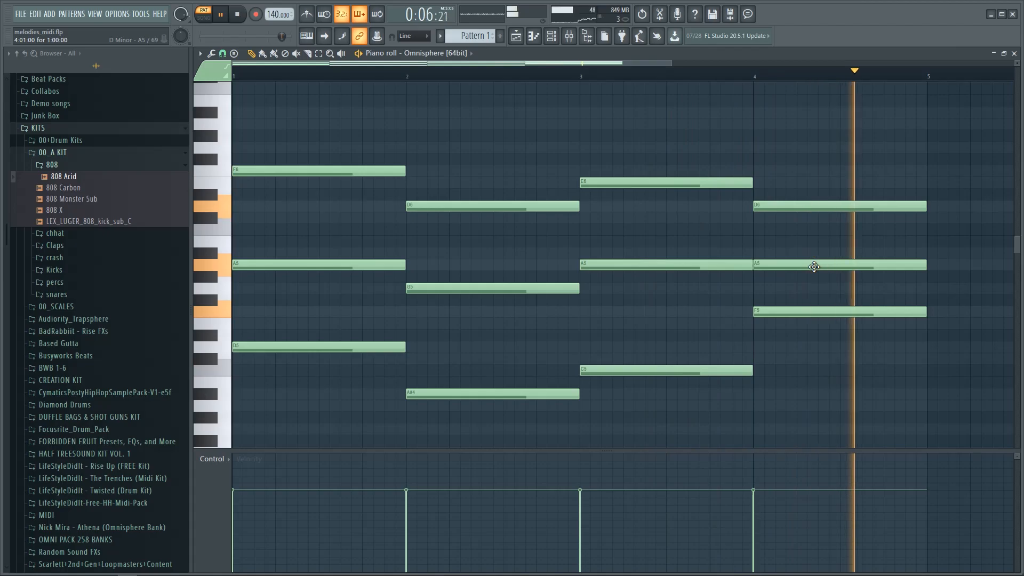
key("space")
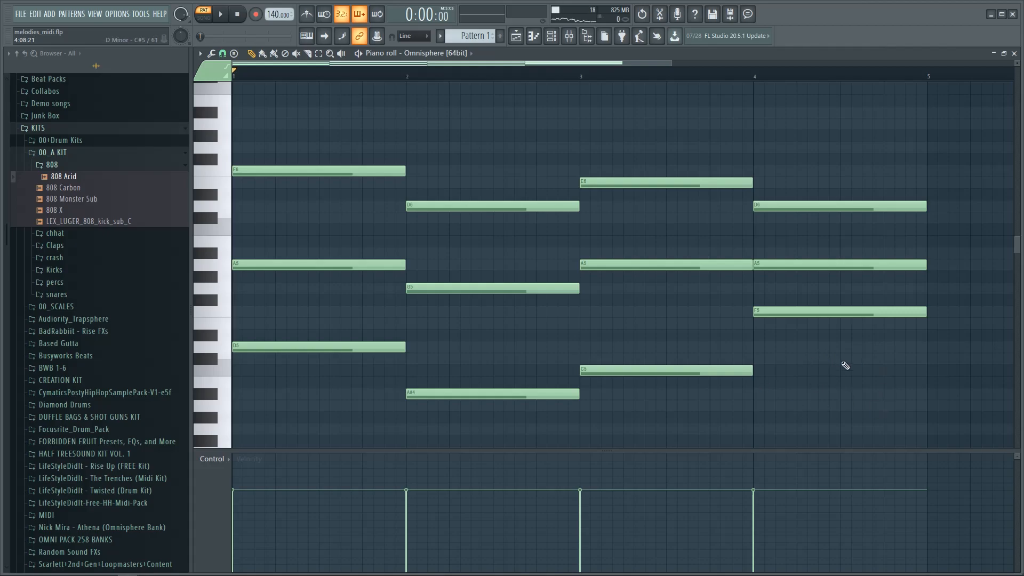
Step: Add an A an octave below bar 4's A5 and listen to the revised chords
scroll(874, 341, "down", 1)
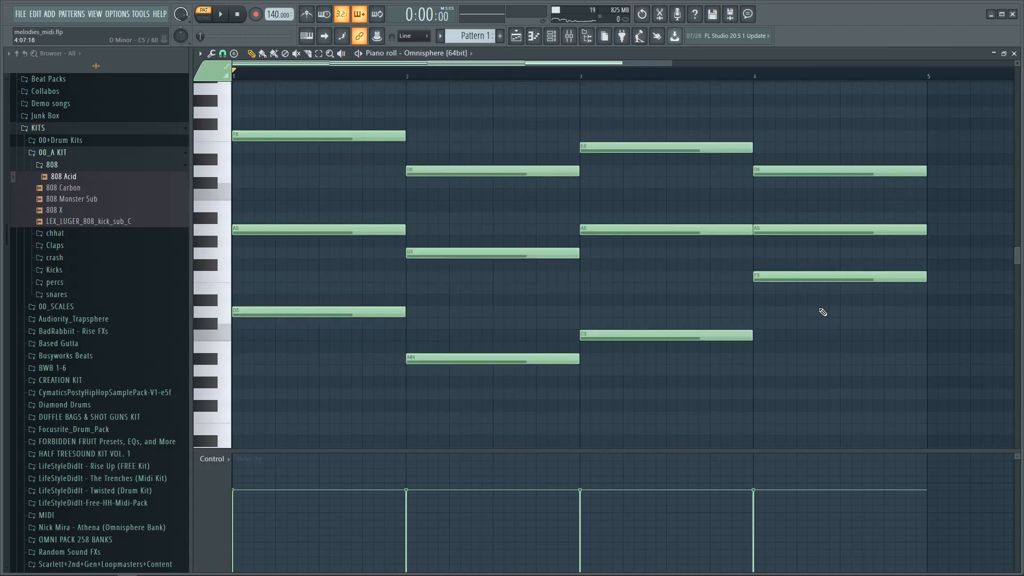
left_click(816, 230)
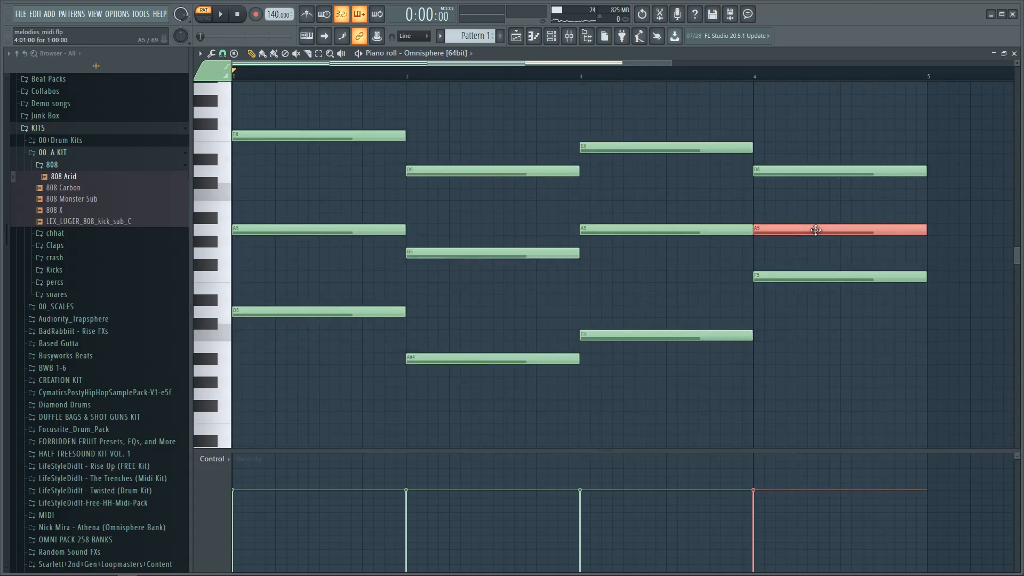
key("ctrl+Down")
key("ctrl+d")
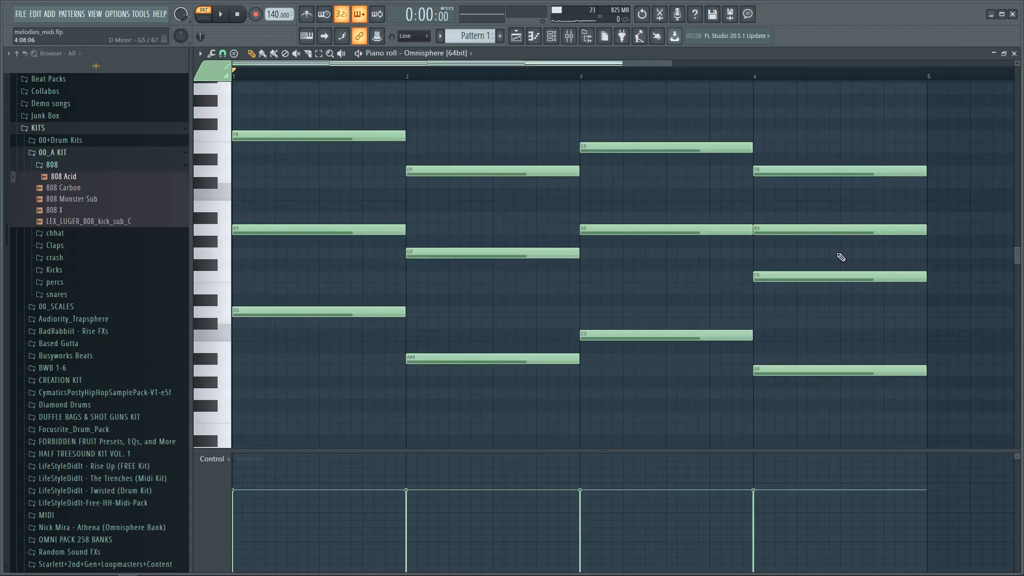
key("space")
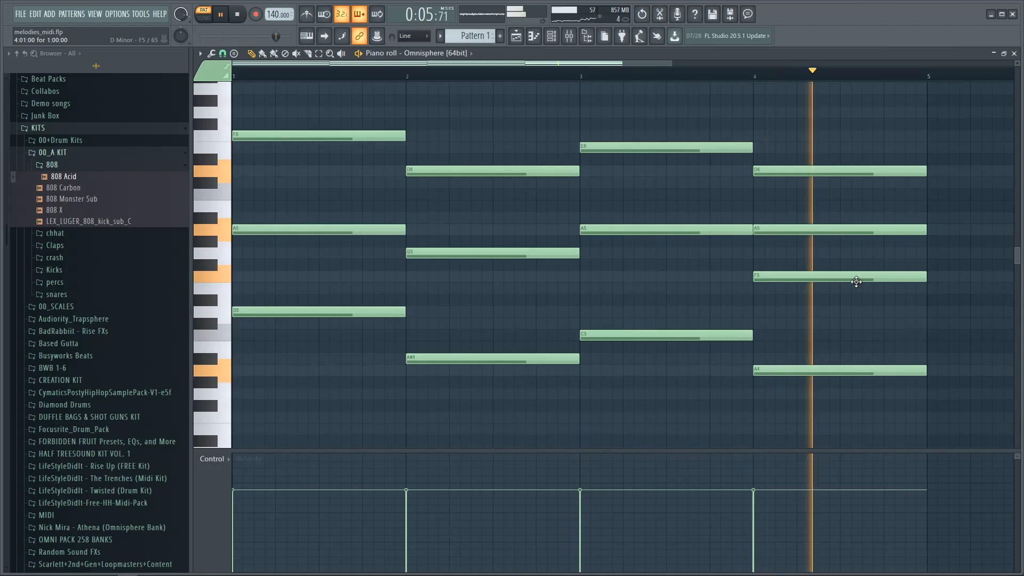
left_click(244, 15)
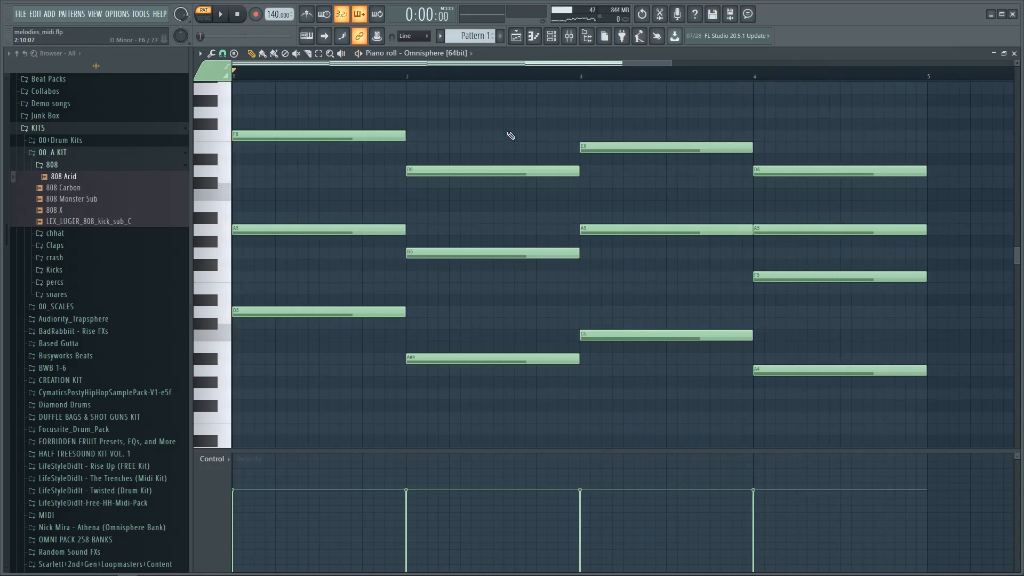
Step: Transpose the whole progression down one octave and play it back
scroll(511, 136, "up", 1)
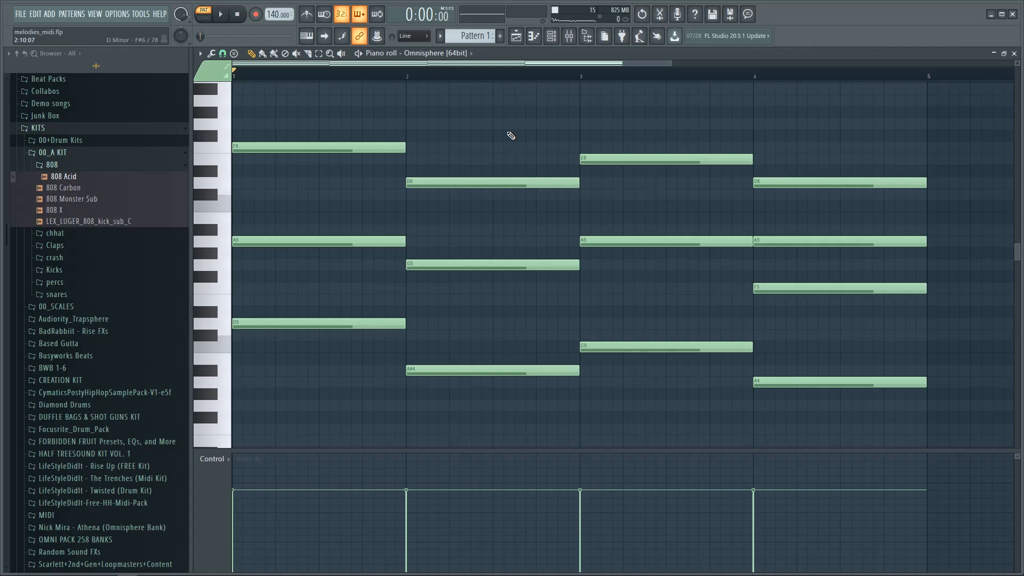
key("ctrl+Down")
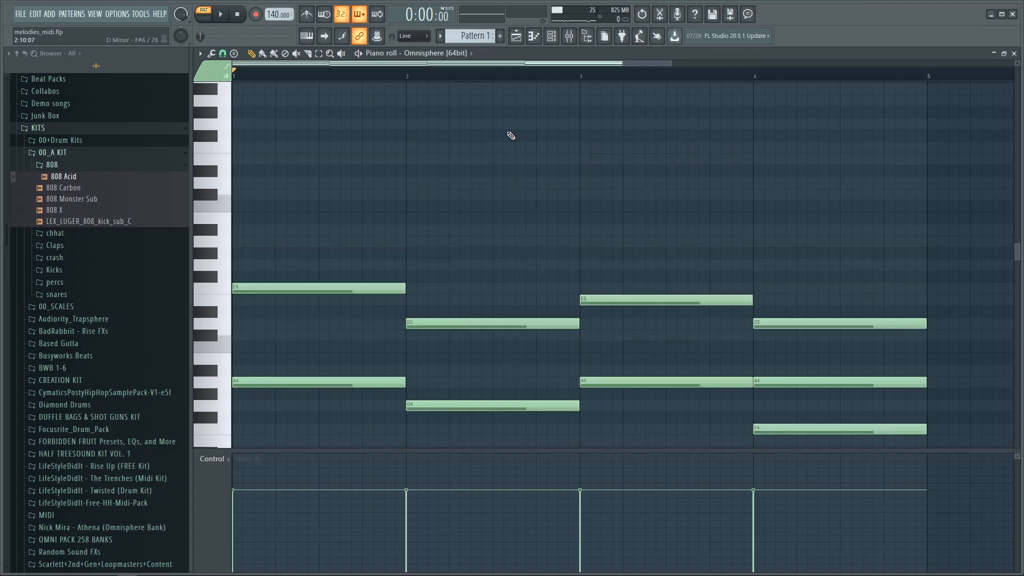
scroll(503, 154, "down", 3)
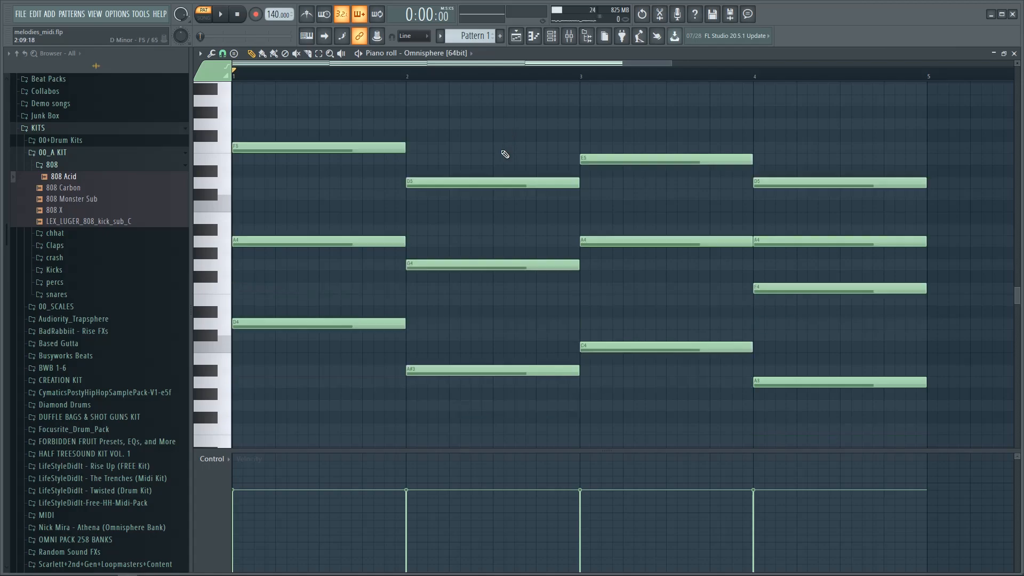
key("space")
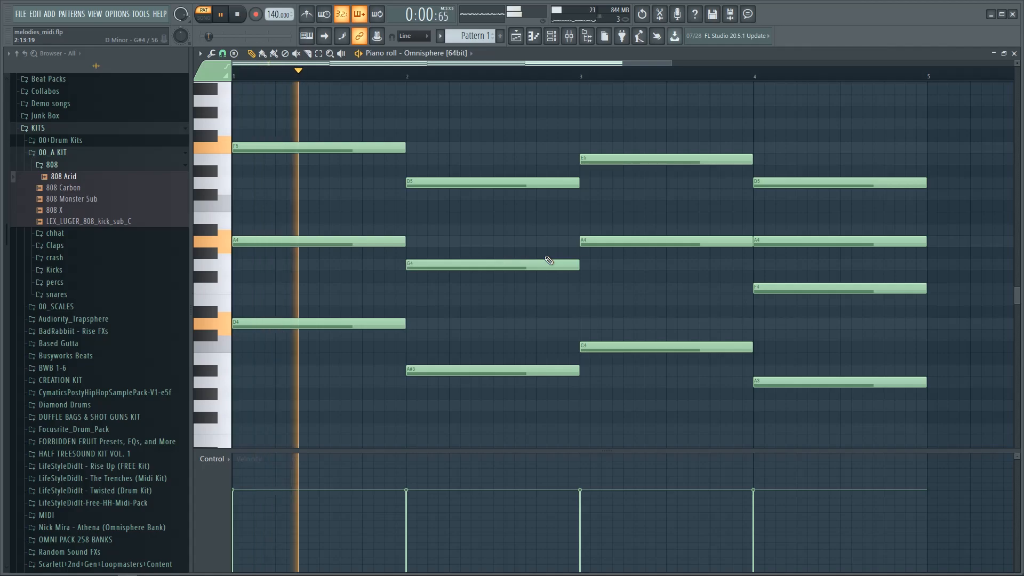
scroll(545, 259, "up", 3)
scroll(545, 256, "down", 2)
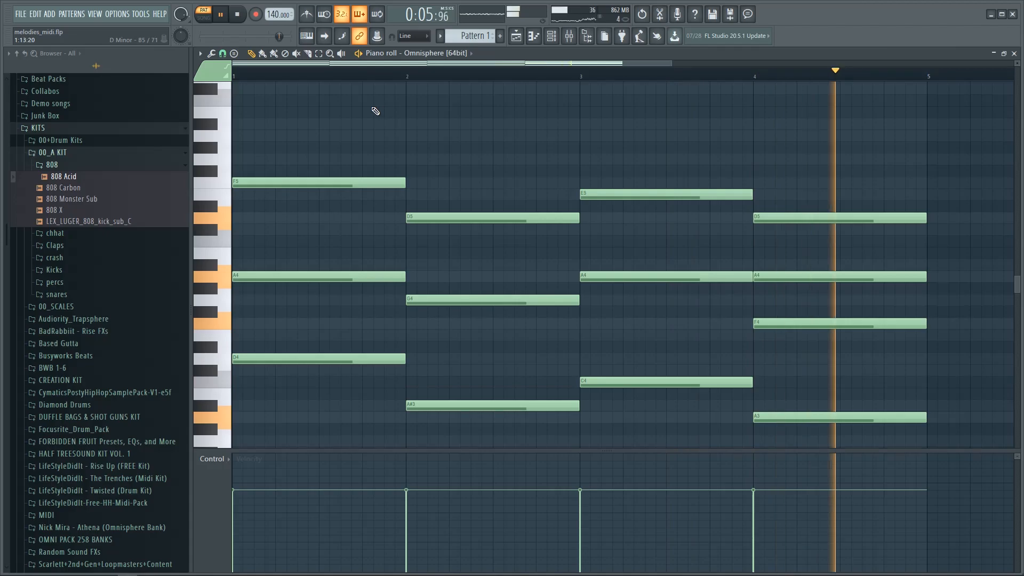
key("space")
key("space")
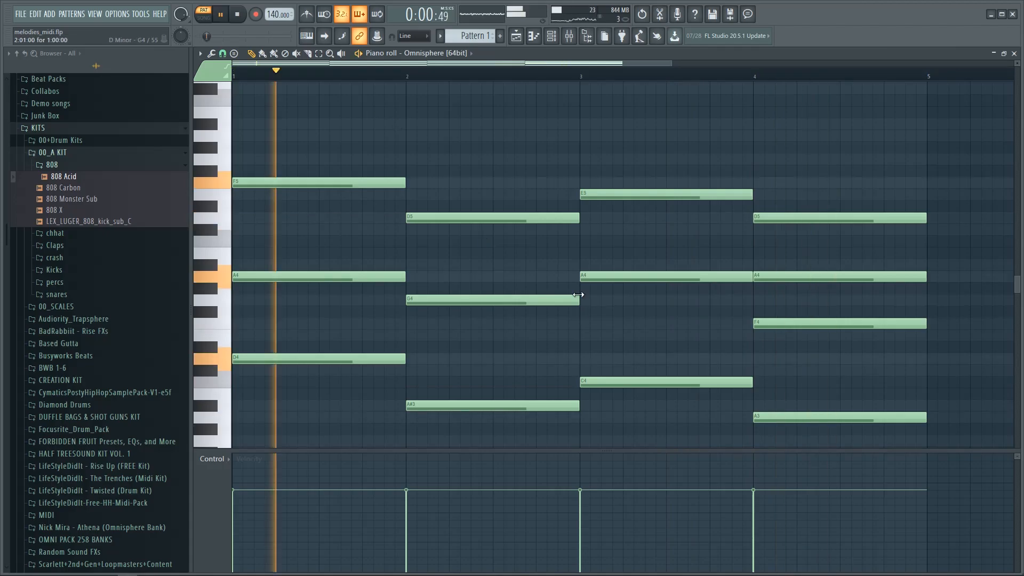
key("space")
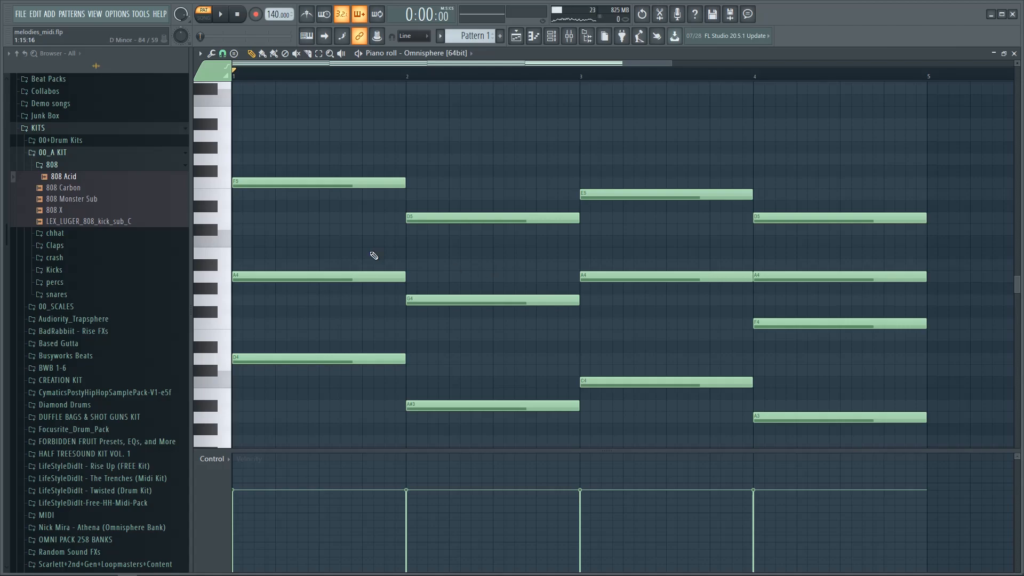
Step: Draw short D5 and C#5 passing notes near the end of bar 1
left_click(320, 217)
left_click_drag(376, 217, 375, 143)
left_click_drag(490, 144, 345, 231)
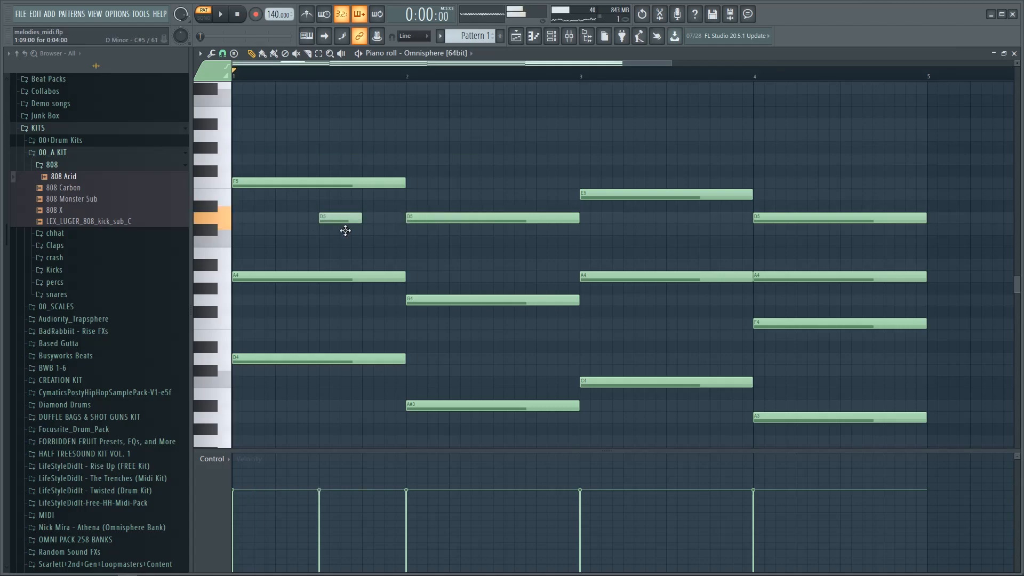
key("space")
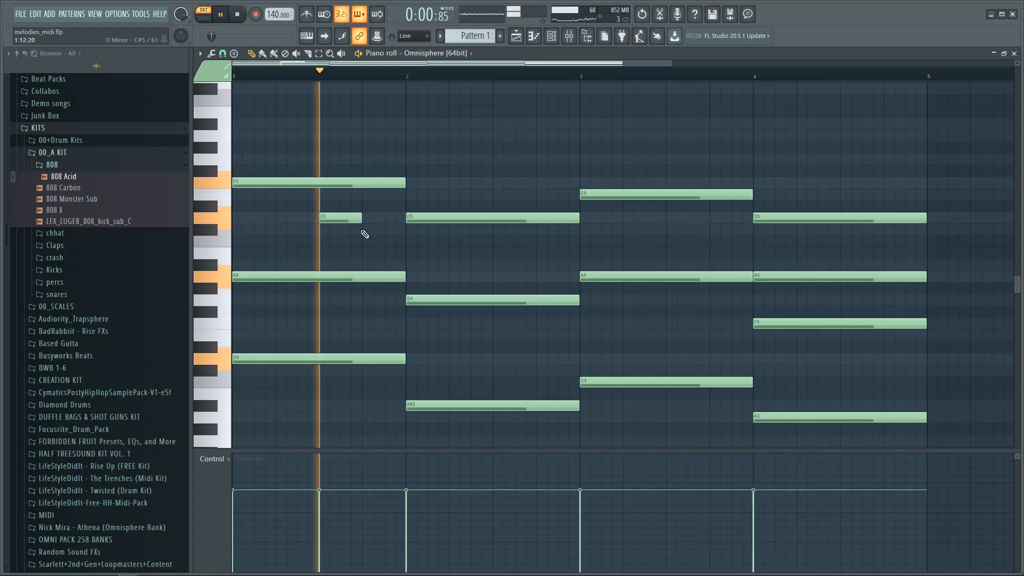
left_click(362, 230)
key("space")
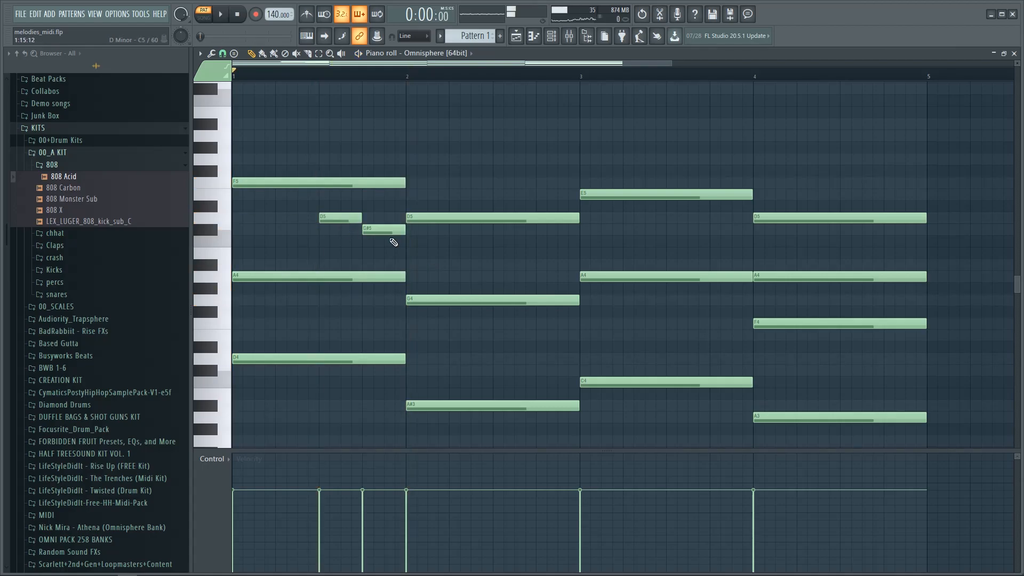
key("space")
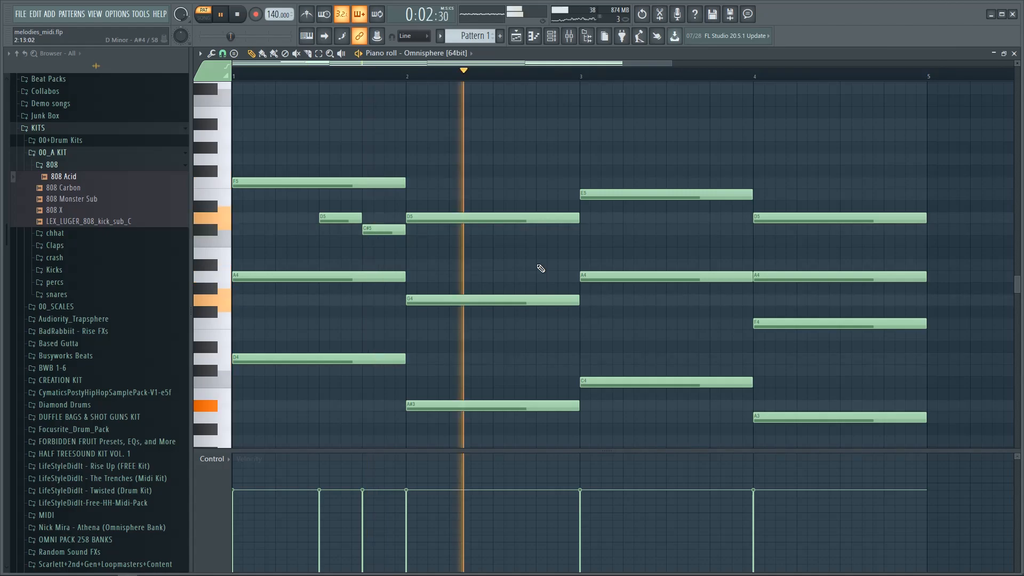
Step: Add a short A#4 passing note before bar 3; try a G4 late in bar 3, then delete it
left_click(540, 265)
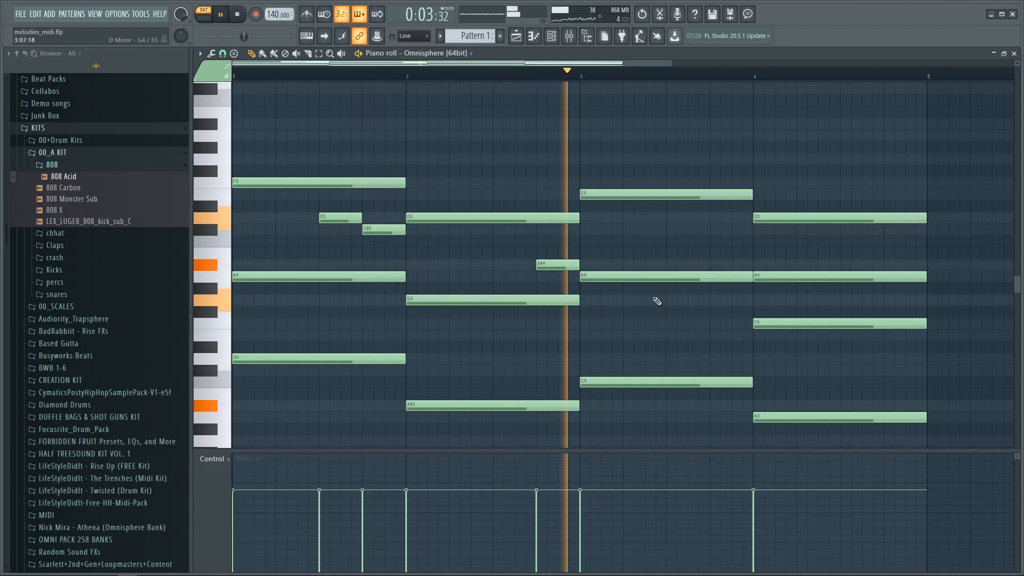
key("space")
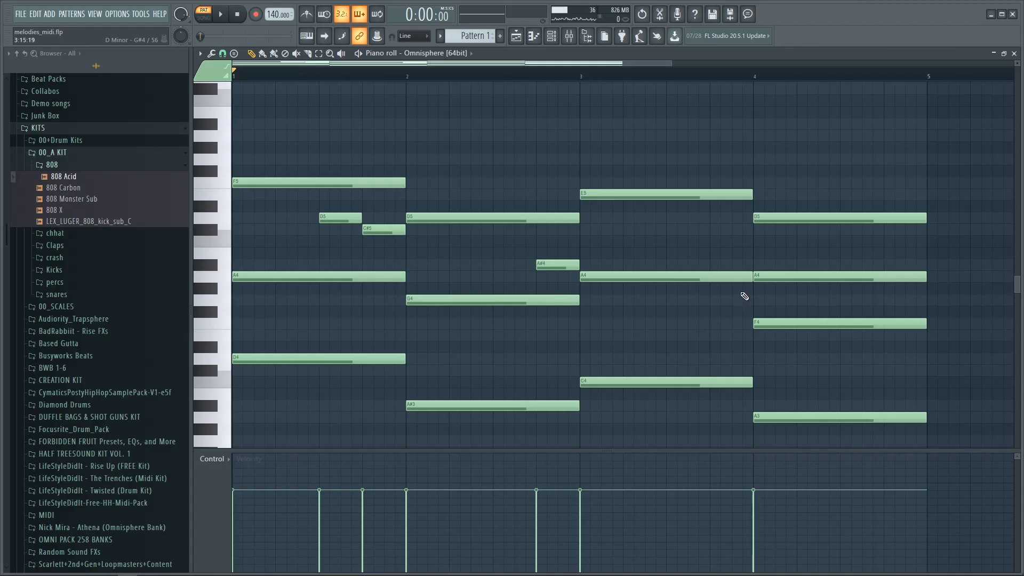
left_click(714, 300)
key("space")
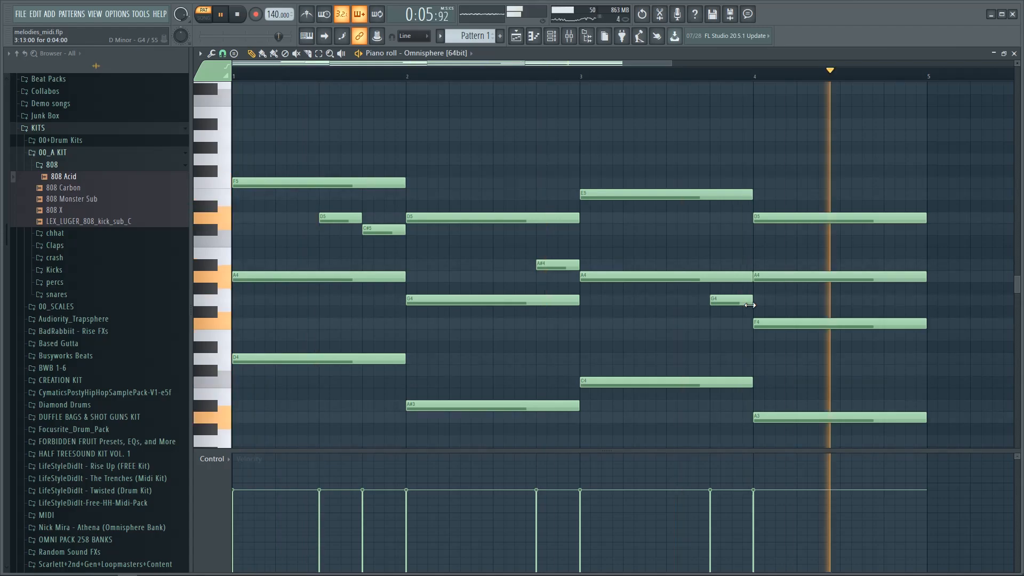
right_click(749, 301)
key("space")
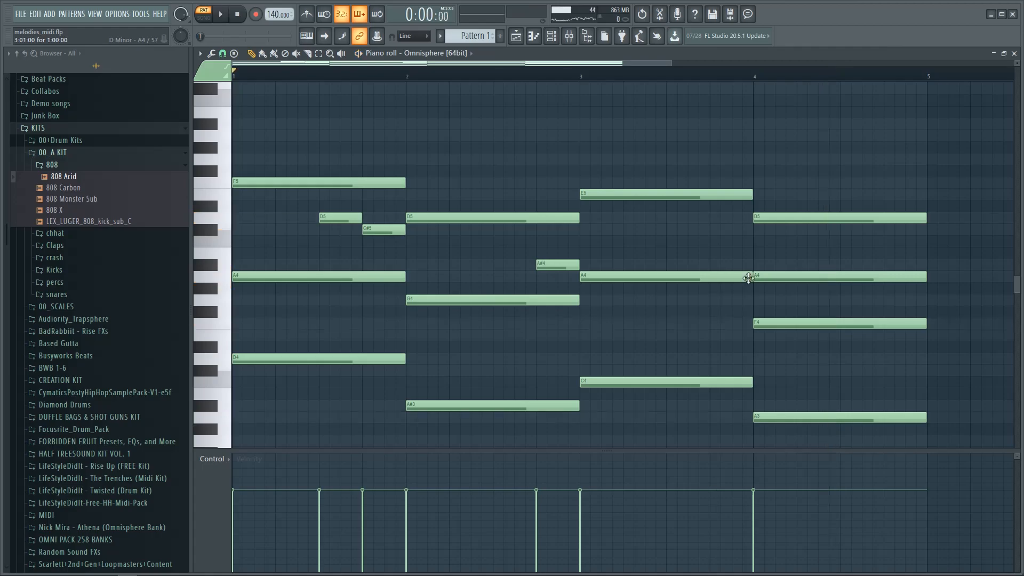
Step: Place a passing note before bar 4, raise it to C#5, and play back to check
key("ctrl+z")
key("space")
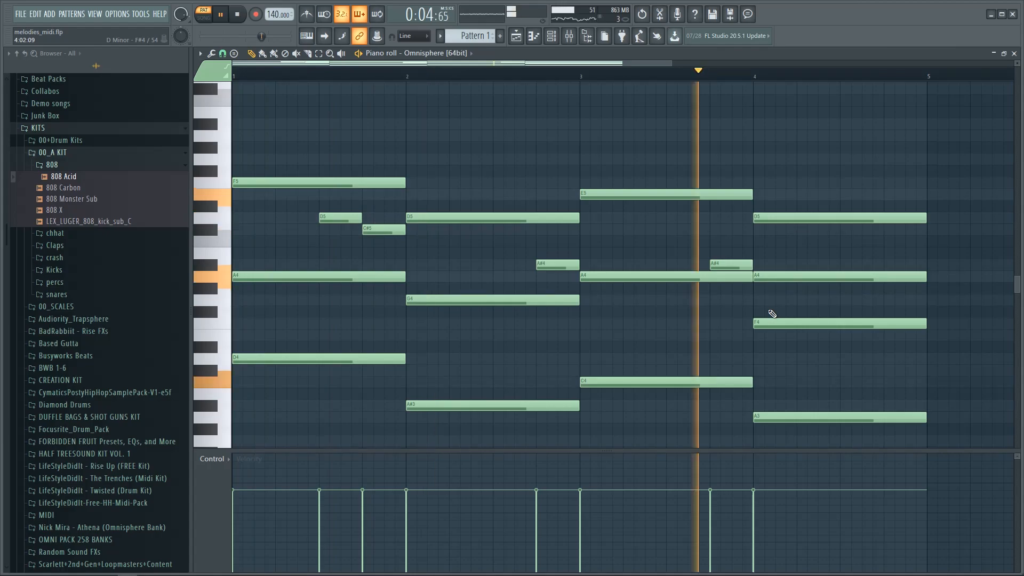
key("space")
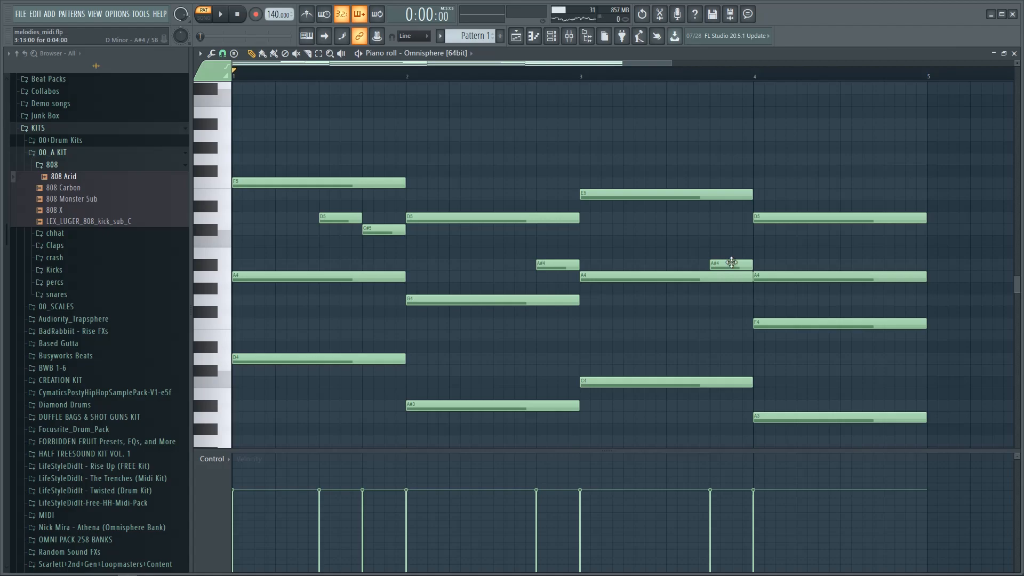
left_click_drag(731, 262, 731, 229)
key("space")
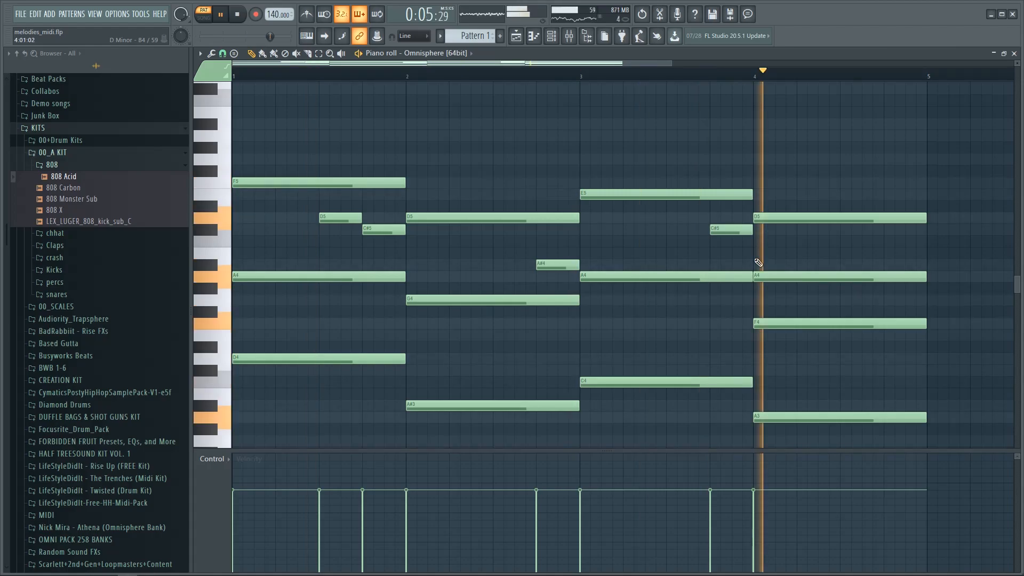
key("space")
scroll(636, 151, "down", 2)
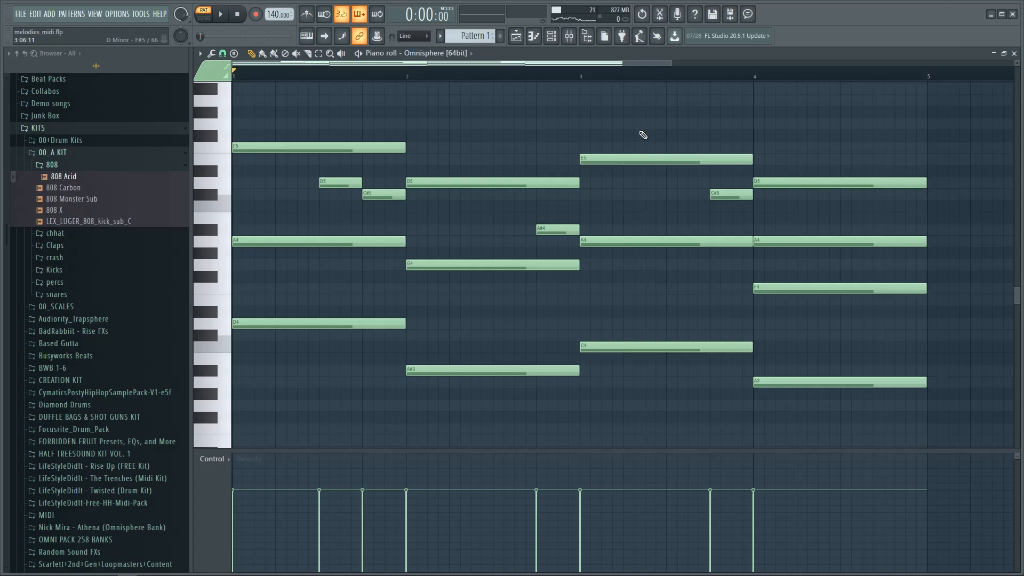
Step: Set the piano roll's Helpers > Scale highlighting to Automatic
left_click(201, 53)
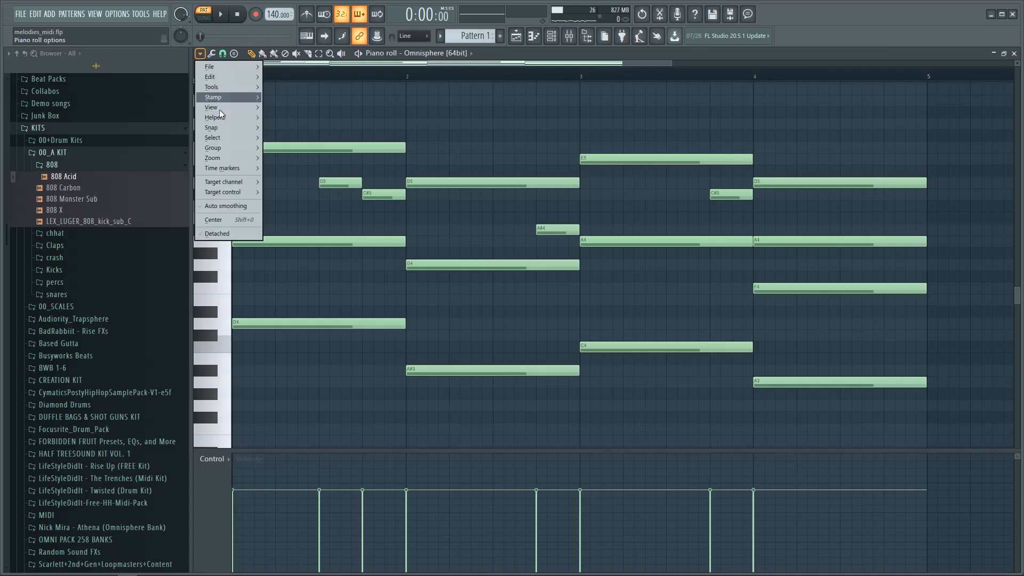
mouse_move(219, 110)
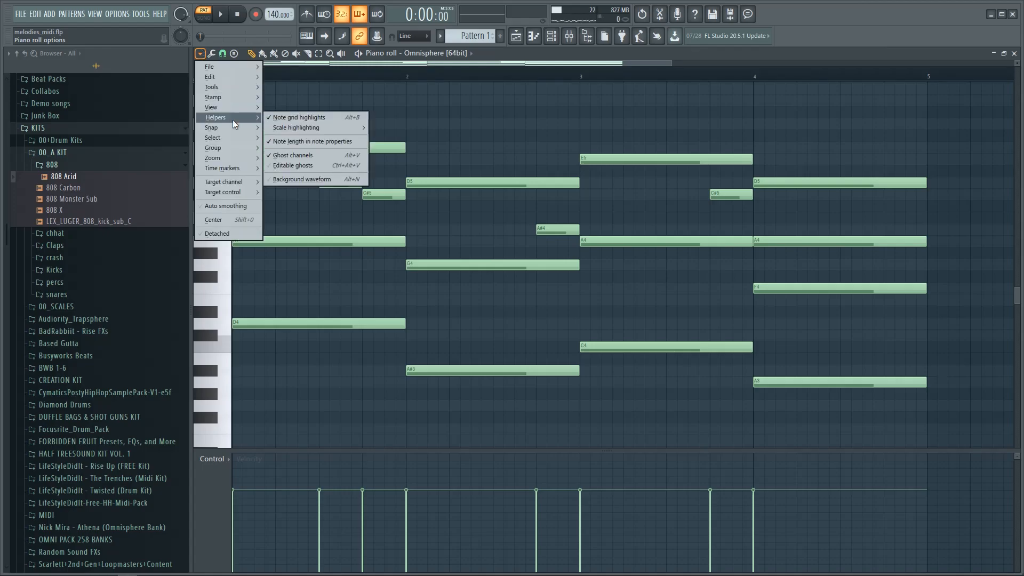
left_click(201, 54)
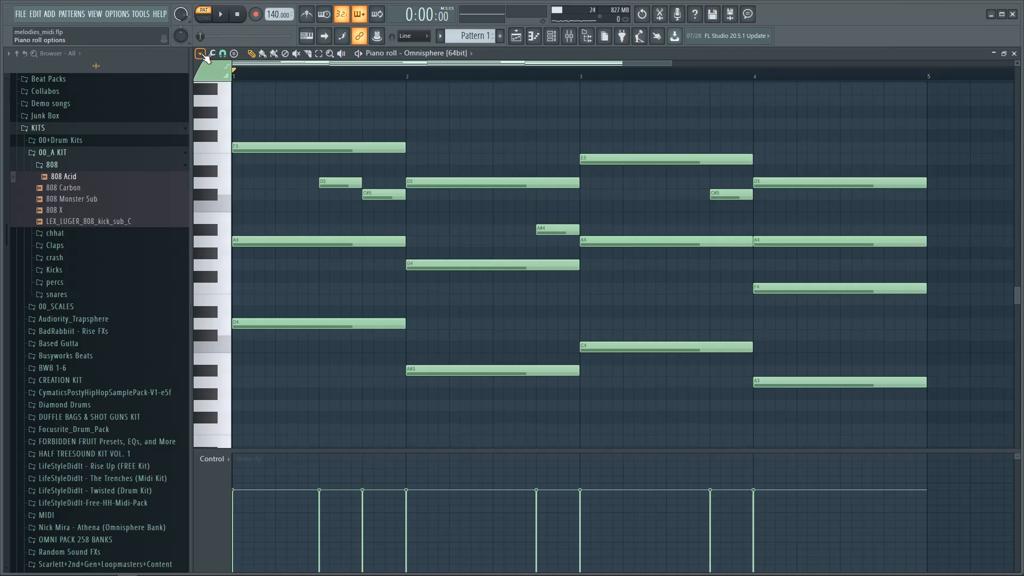
left_click(202, 54)
mouse_move(237, 120)
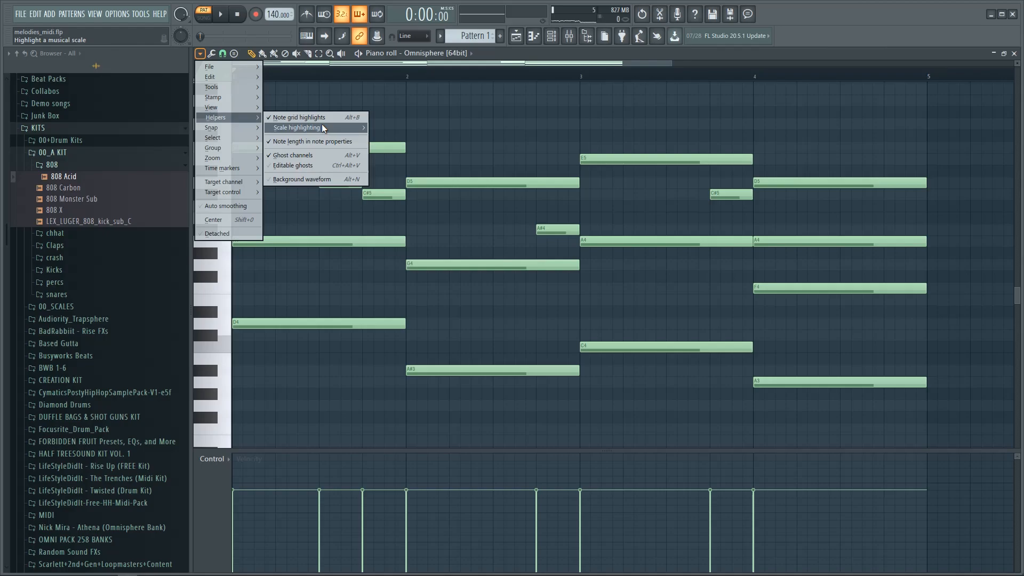
mouse_move(323, 127)
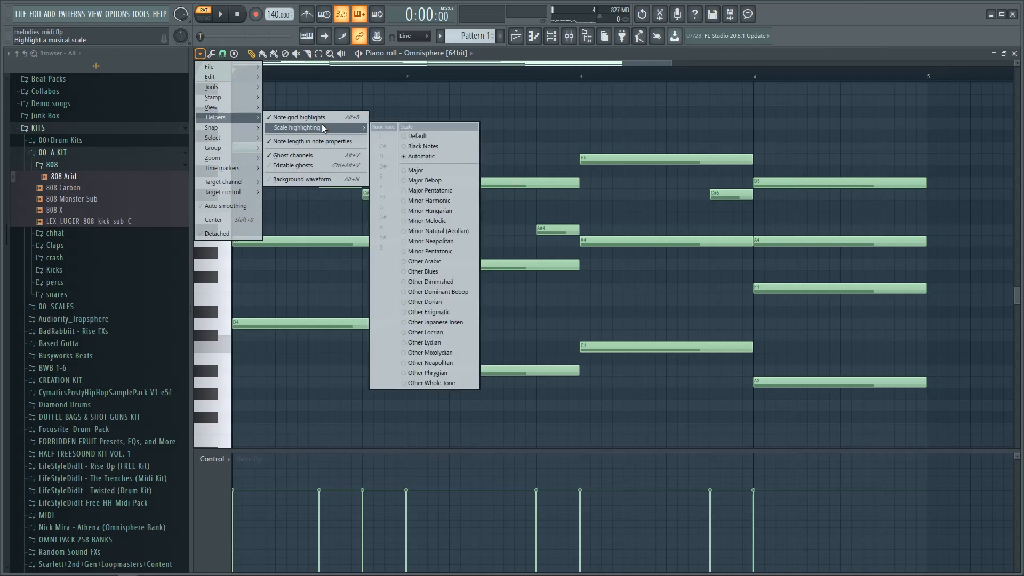
left_click(443, 159)
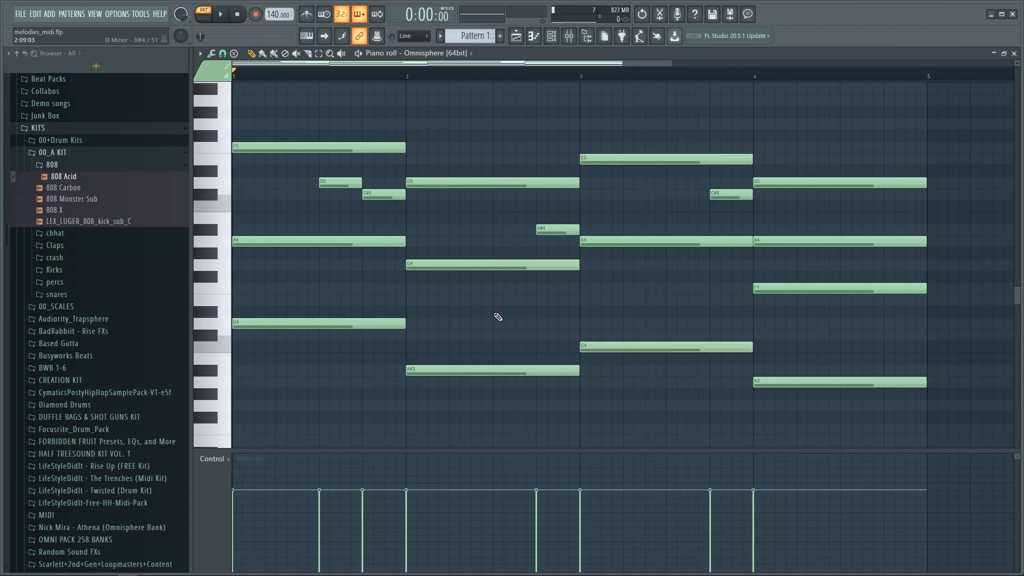
left_click(420, 126)
scroll(450, 175, "up", 2)
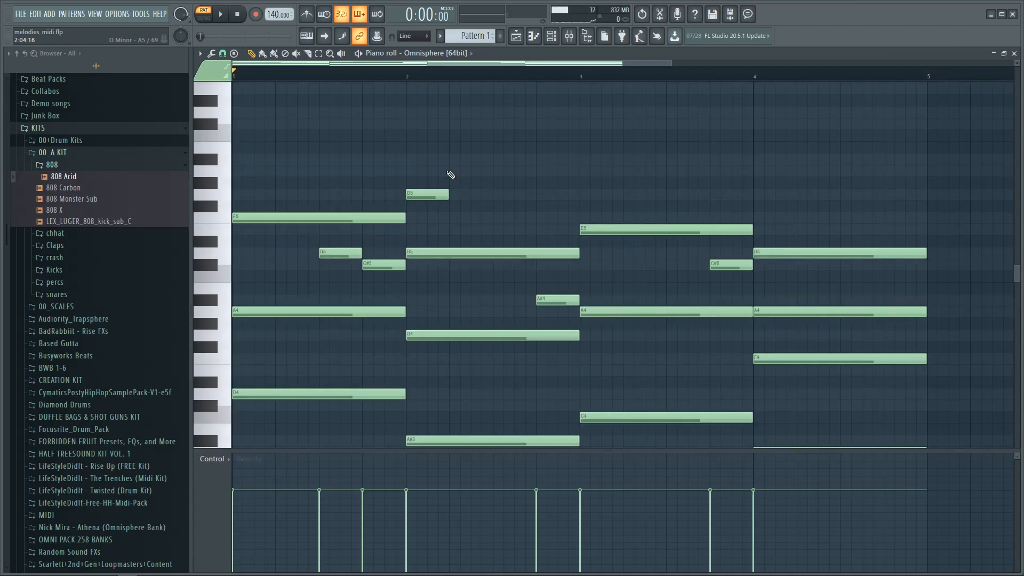
left_click(459, 170)
left_click(501, 158)
left_click(538, 124)
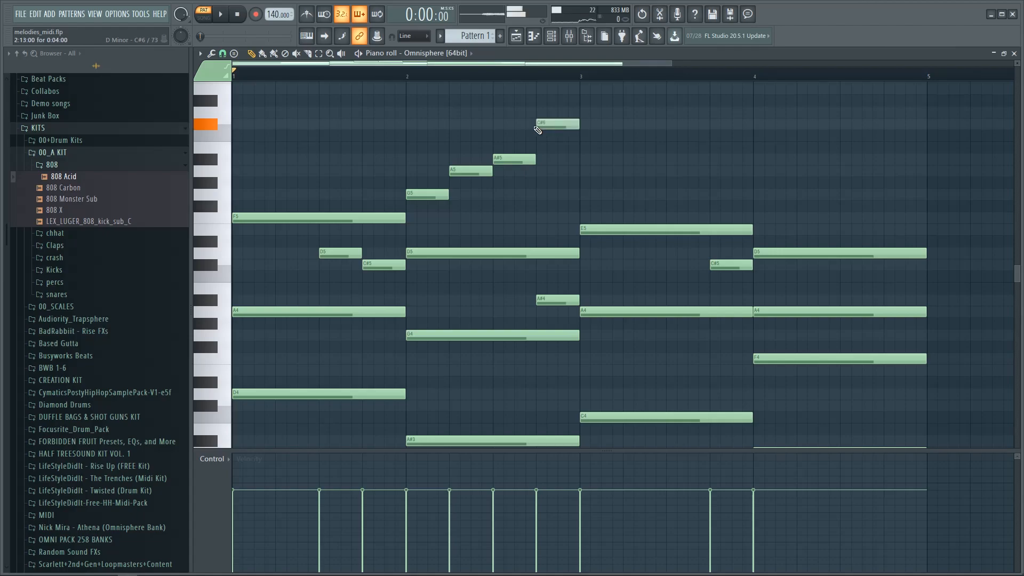
key("space")
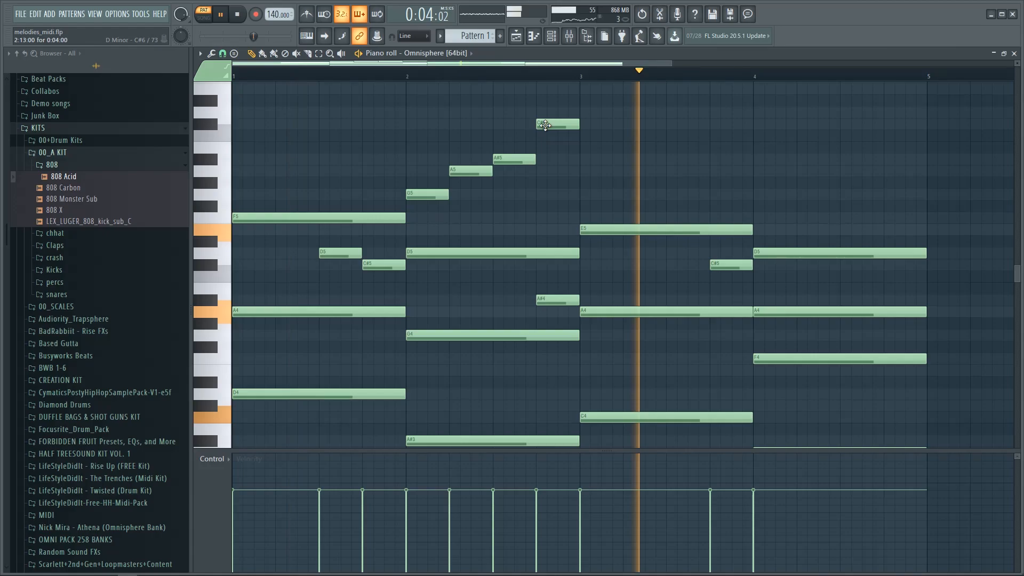
key("space")
right_click(545, 126)
right_click(499, 159)
right_click(477, 170)
right_click(439, 195)
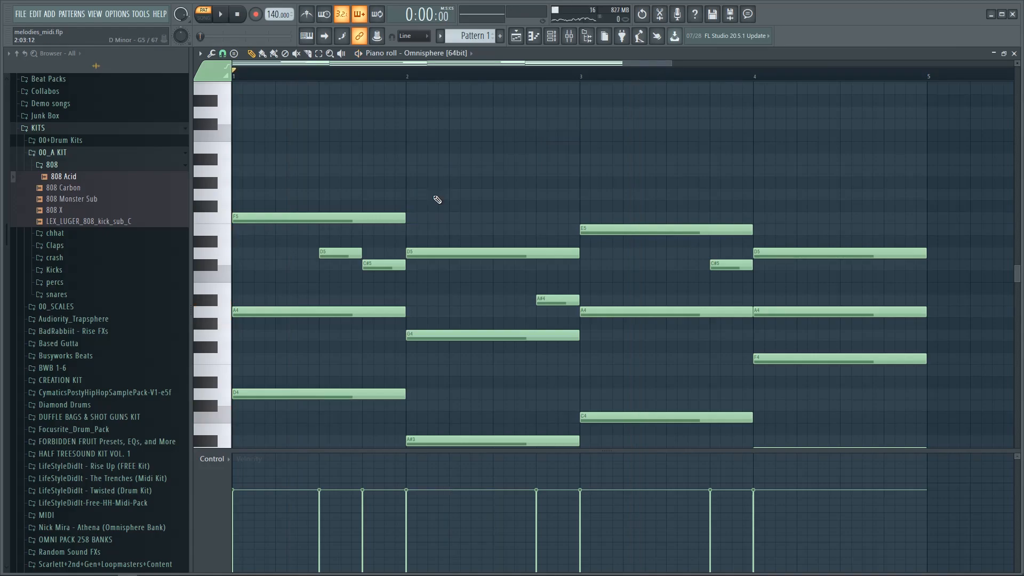
scroll(469, 196, "down", 3)
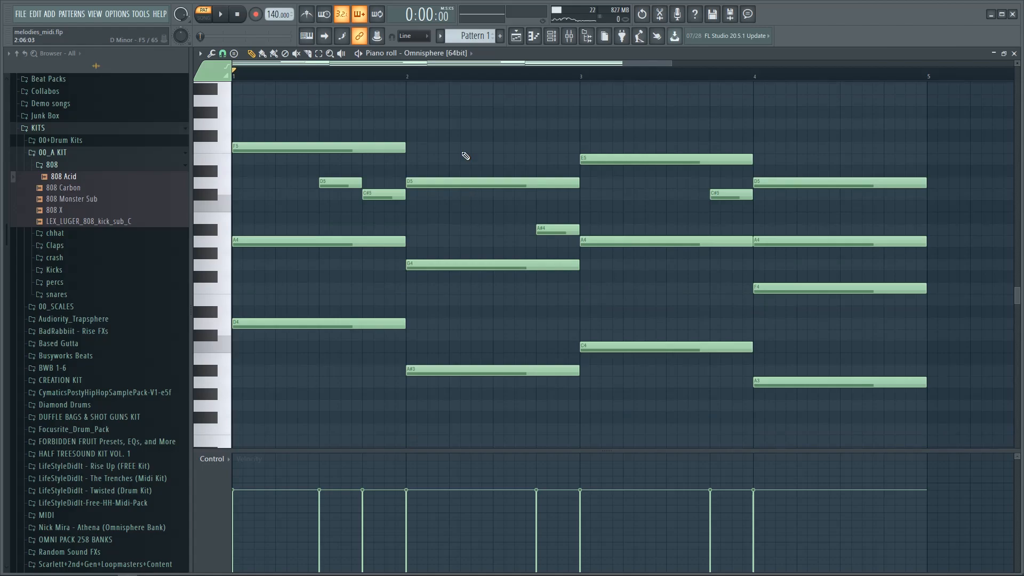
Step: Open the Sampler channel in the piano roll from the Channel rack
left_click(516, 36)
left_click(533, 36)
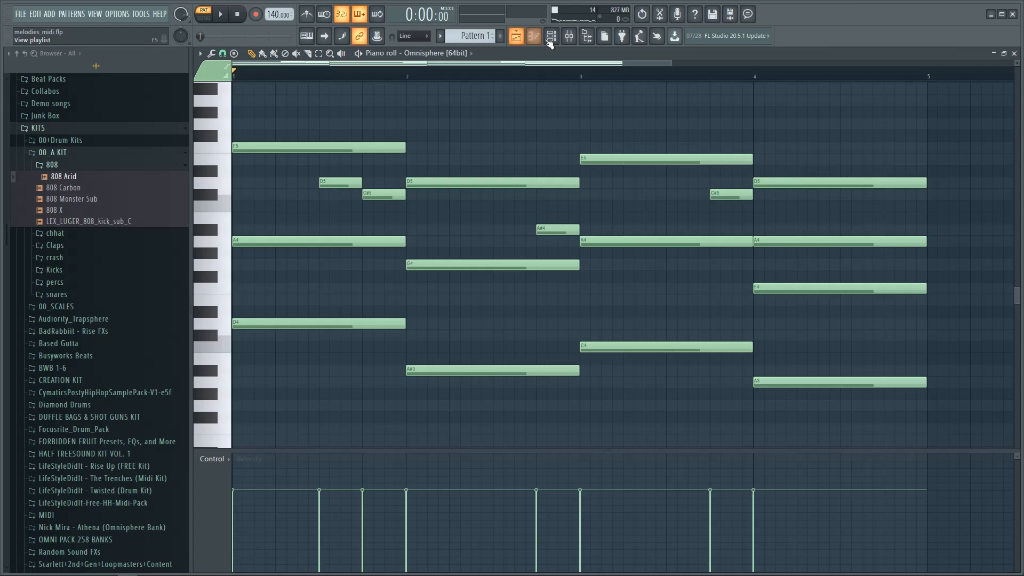
left_click(549, 40)
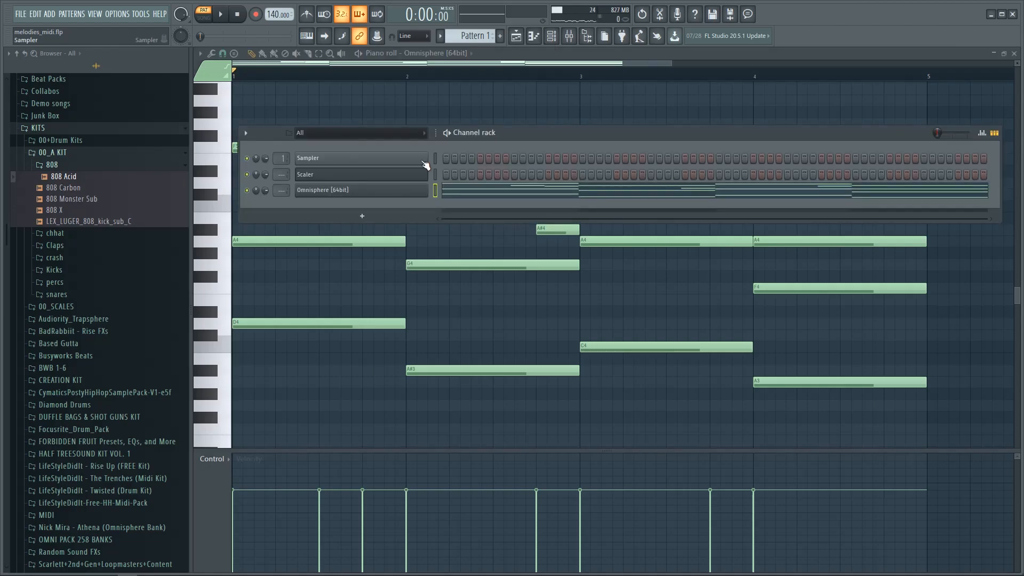
left_click(500, 56)
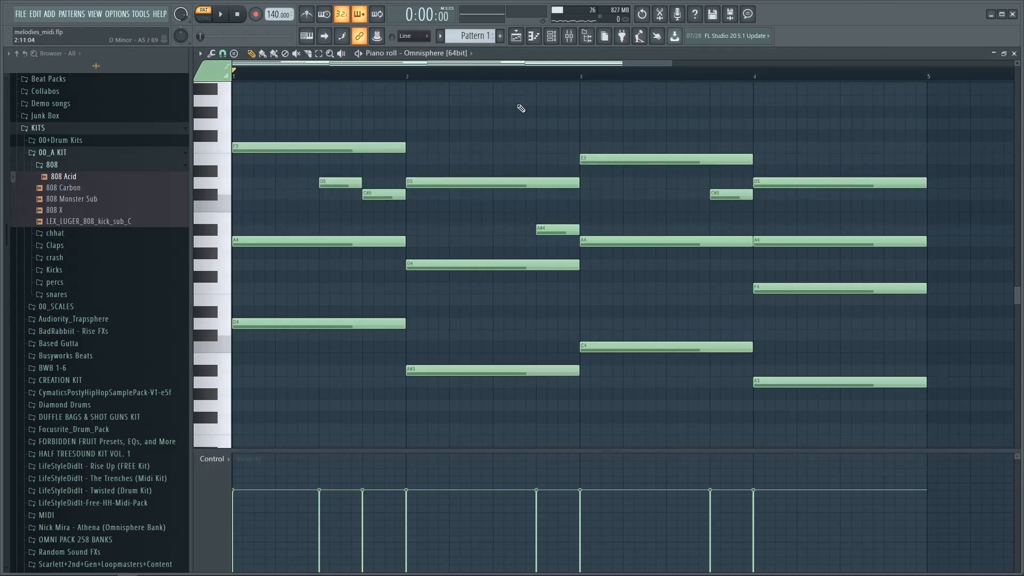
key("F6")
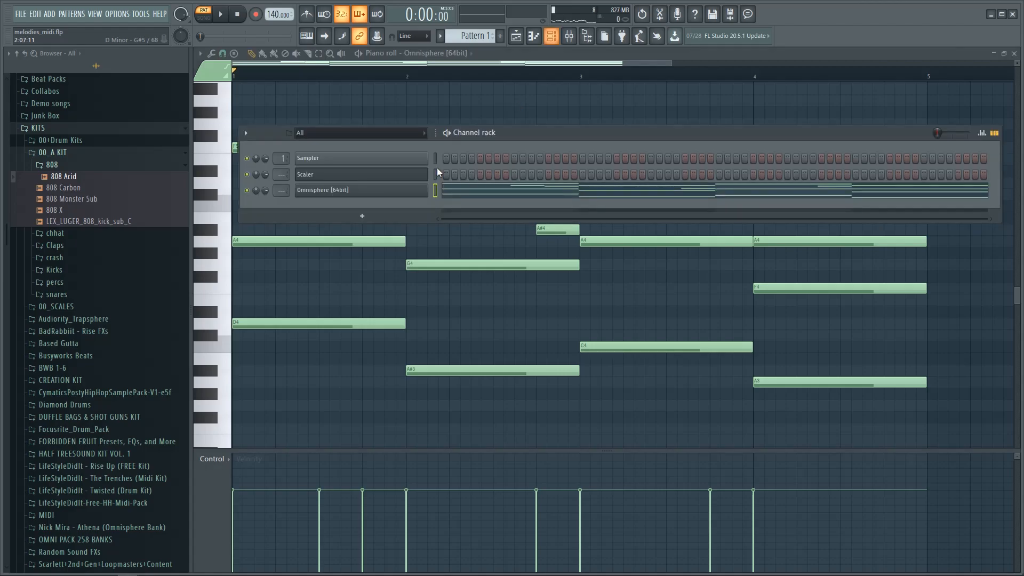
right_click(426, 155)
left_click(455, 161)
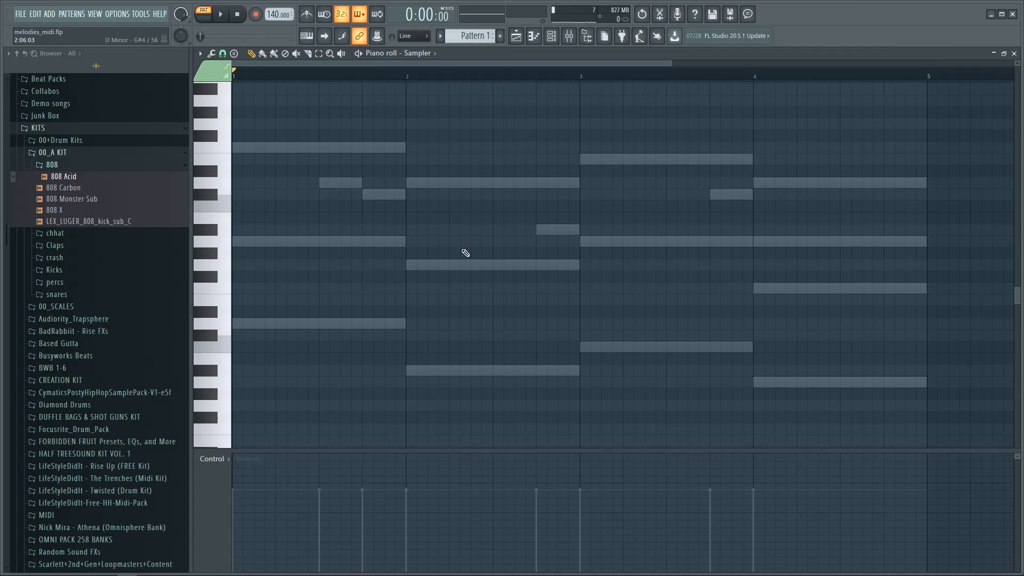
Step: Draw an A5 note stretched from bar 1 to bar 3, then stack G5, F5, E5, D5 and C#5 below
left_click(237, 101)
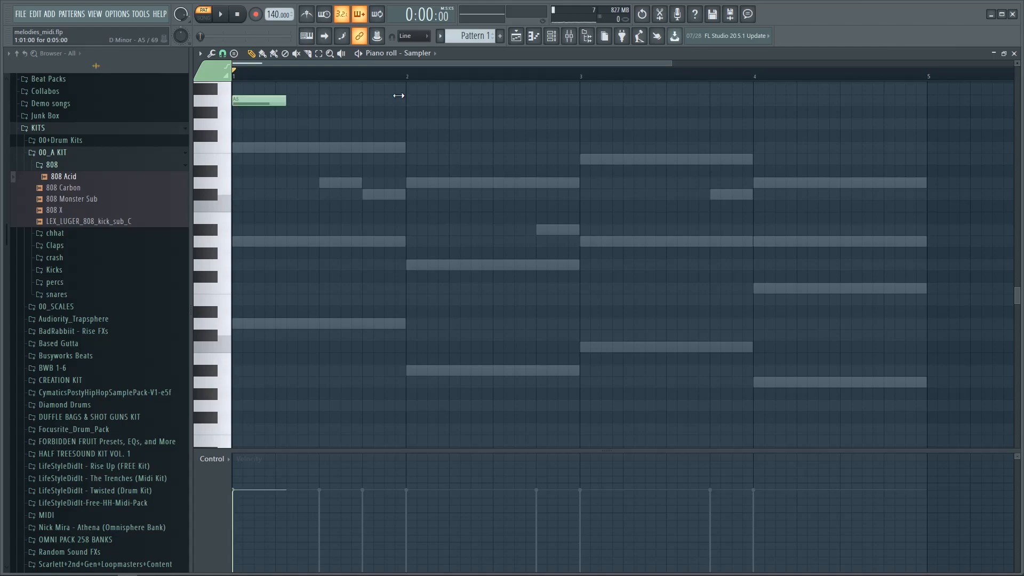
left_click_drag(398, 96, 579, 104)
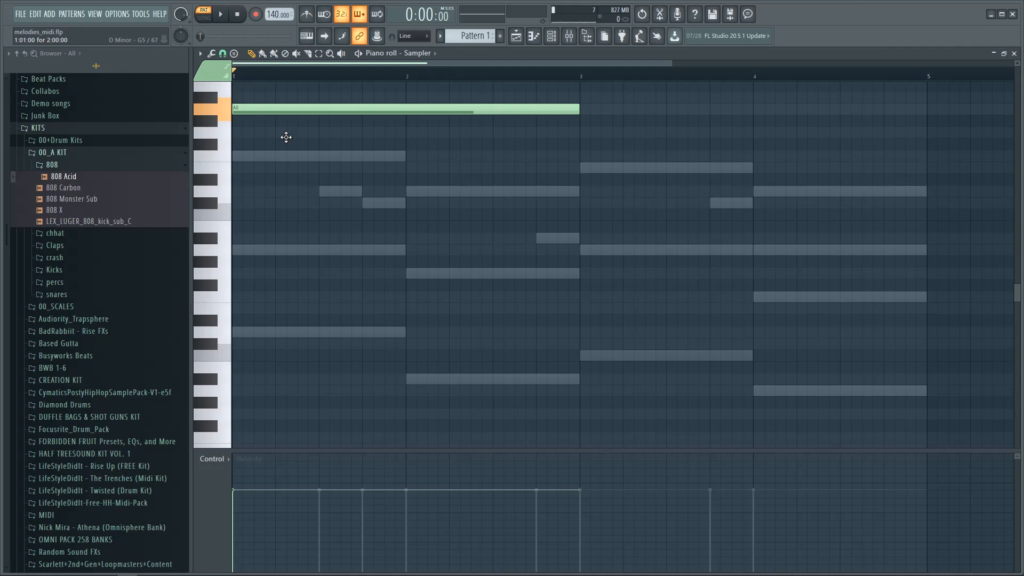
left_click(286, 136)
left_click(280, 156)
left_click(278, 168)
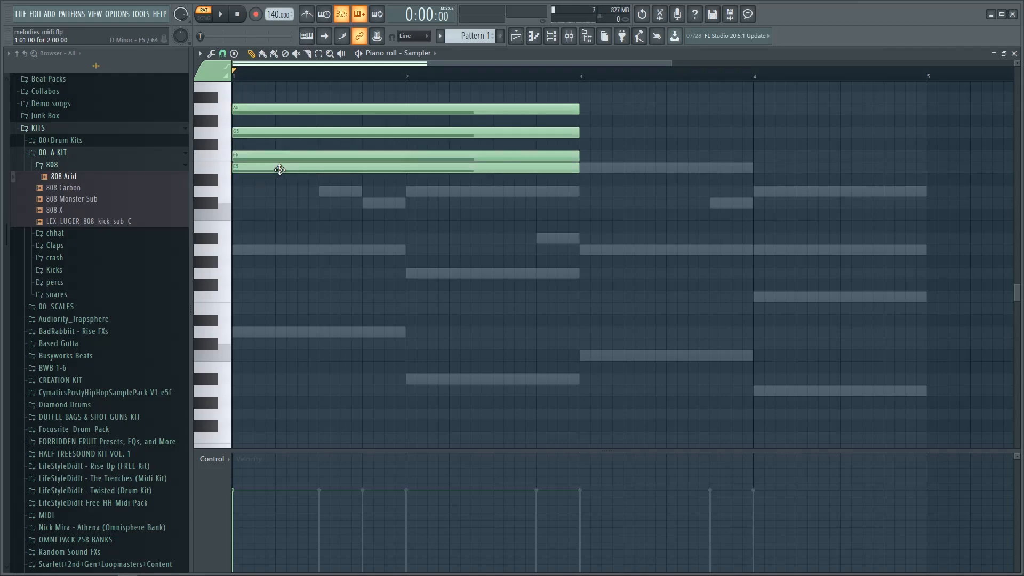
left_click(279, 191)
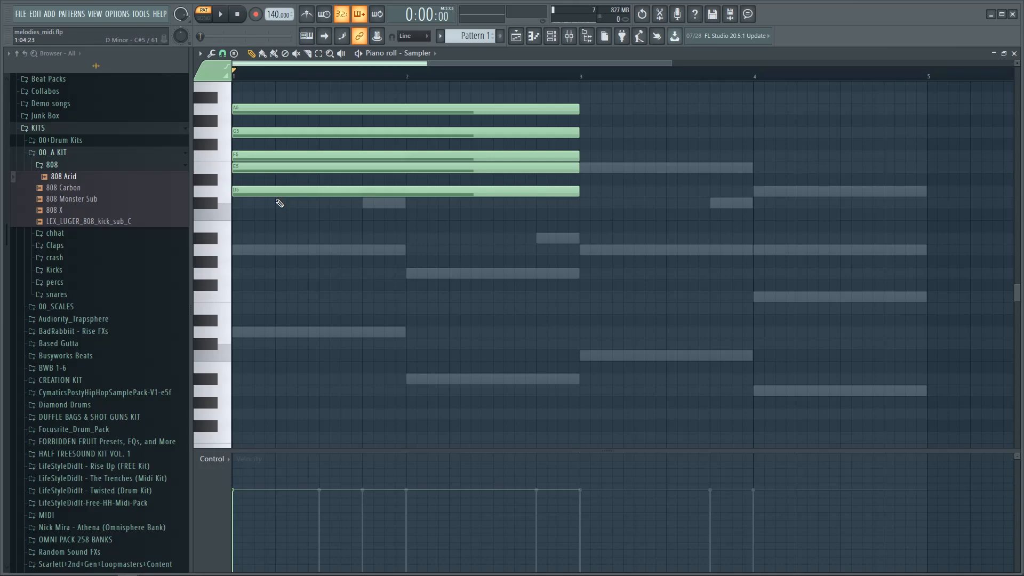
left_click(279, 202)
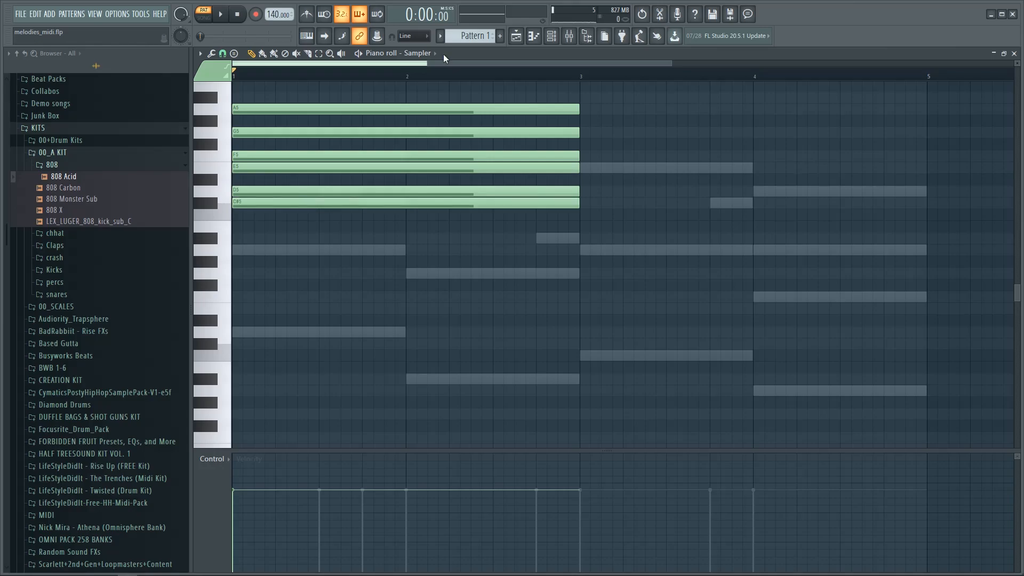
left_click(443, 54)
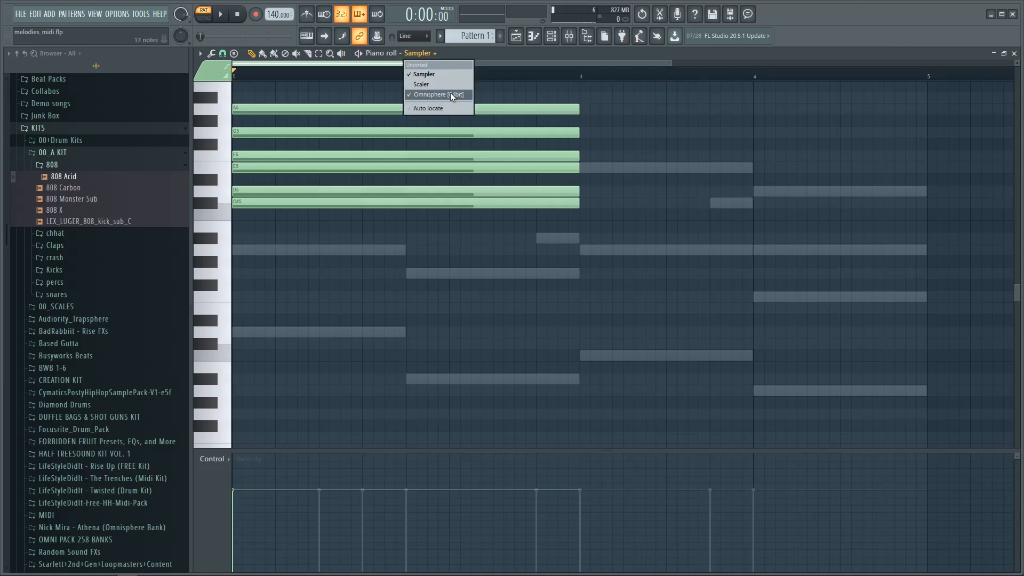
left_click(450, 92)
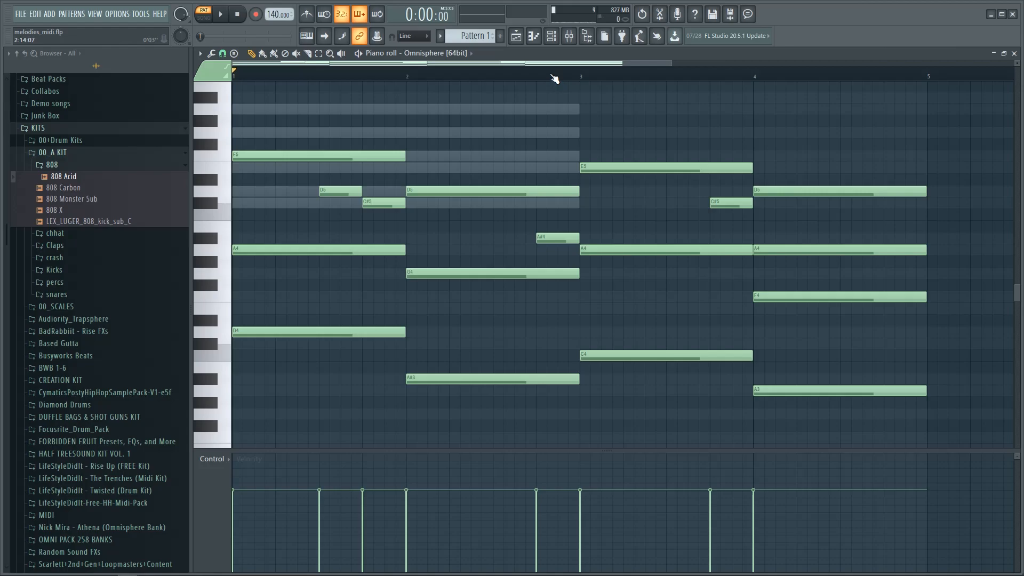
scroll(487, 174, "up", 3)
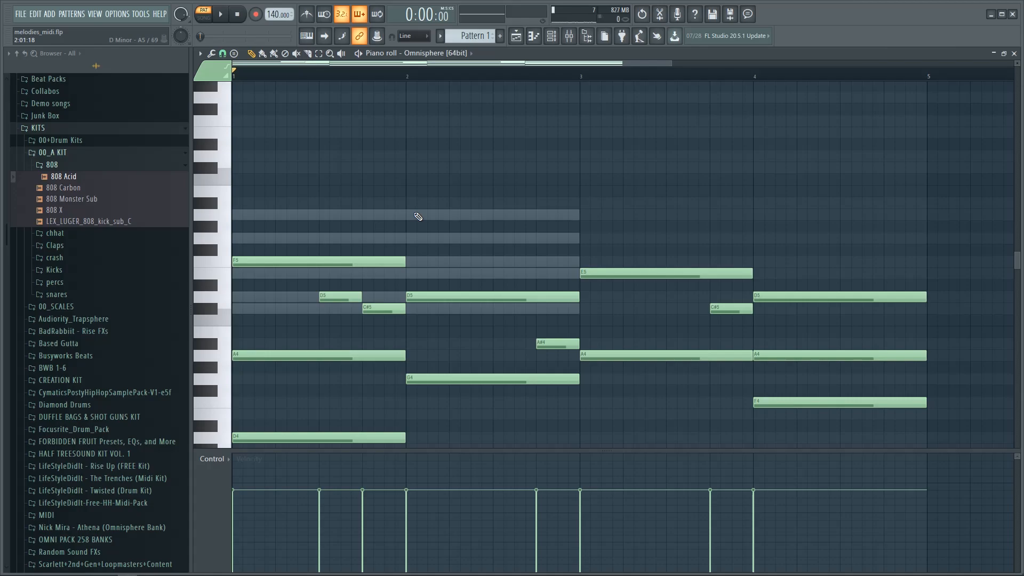
left_click(454, 53)
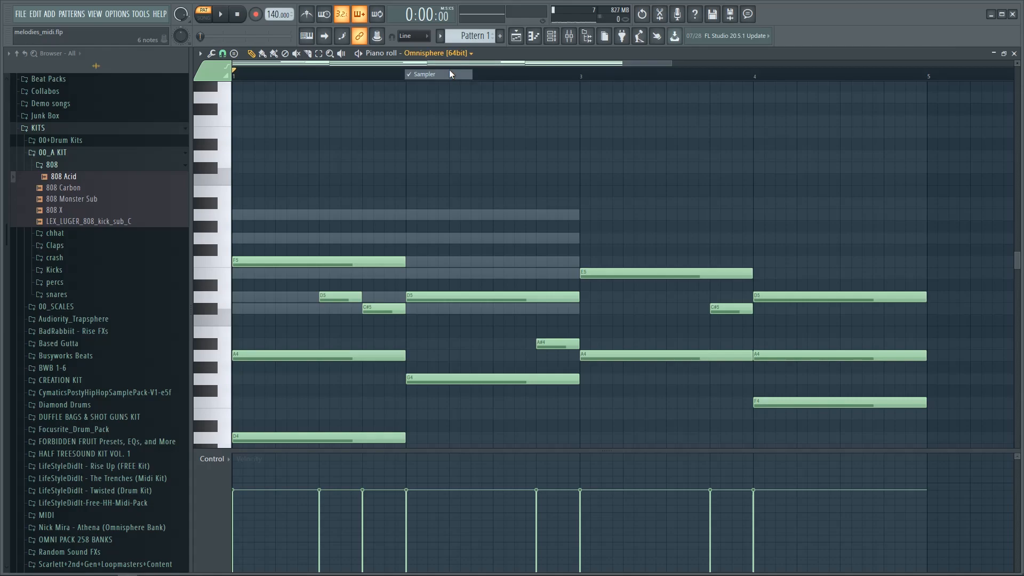
left_click(449, 74)
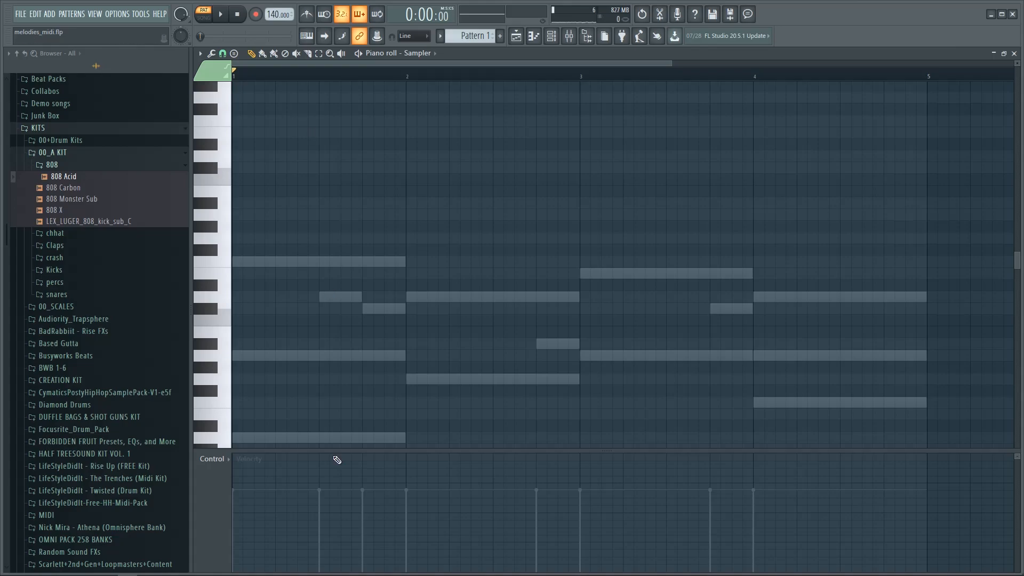
scroll(777, 188, "down", 3)
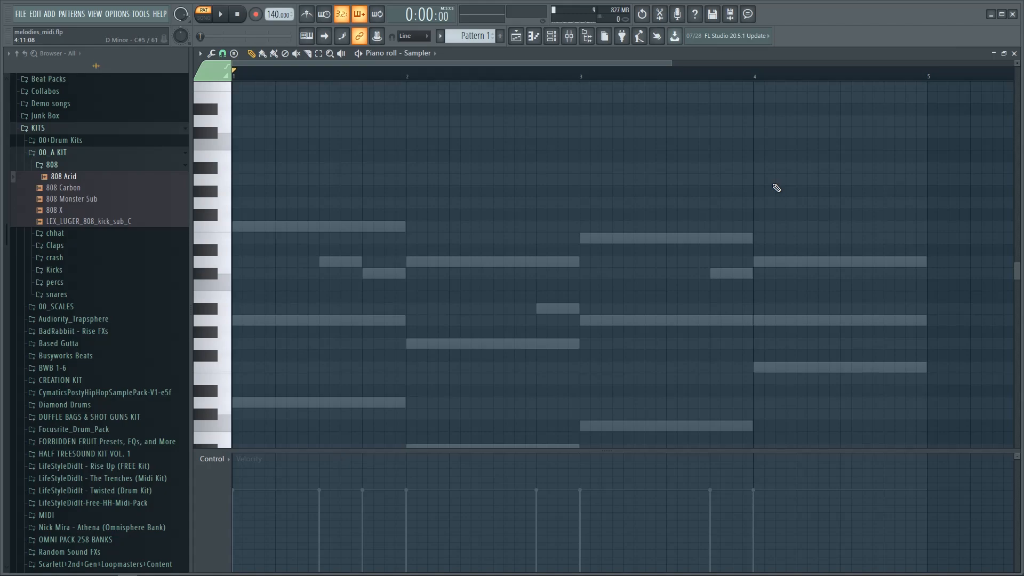
Step: Close the piano roll, play the whole pattern, then select the empty bar 5 in Omnisphere's piano roll
left_click(1014, 54)
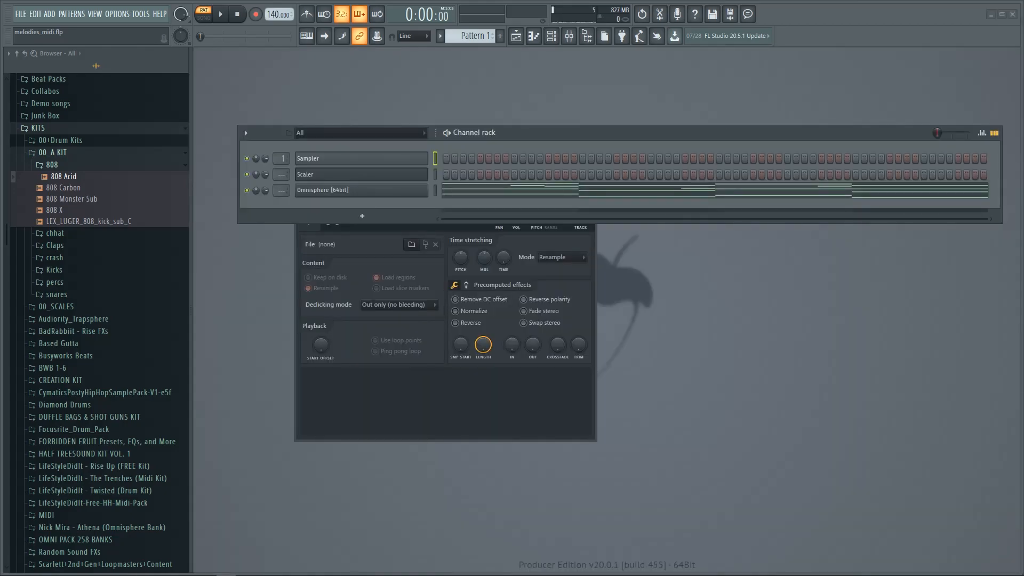
left_click(220, 14)
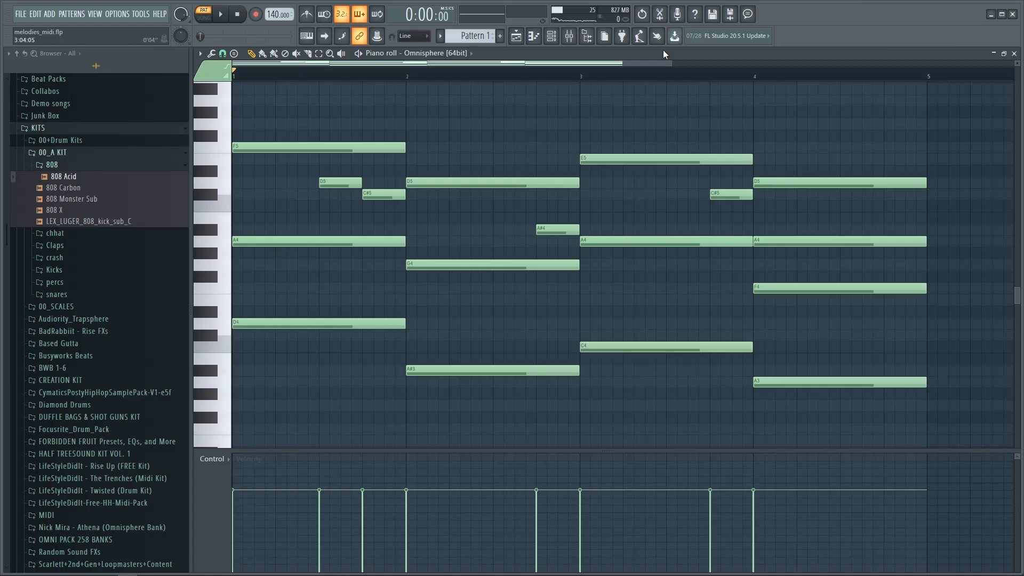
scroll(693, 160, "down", 2)
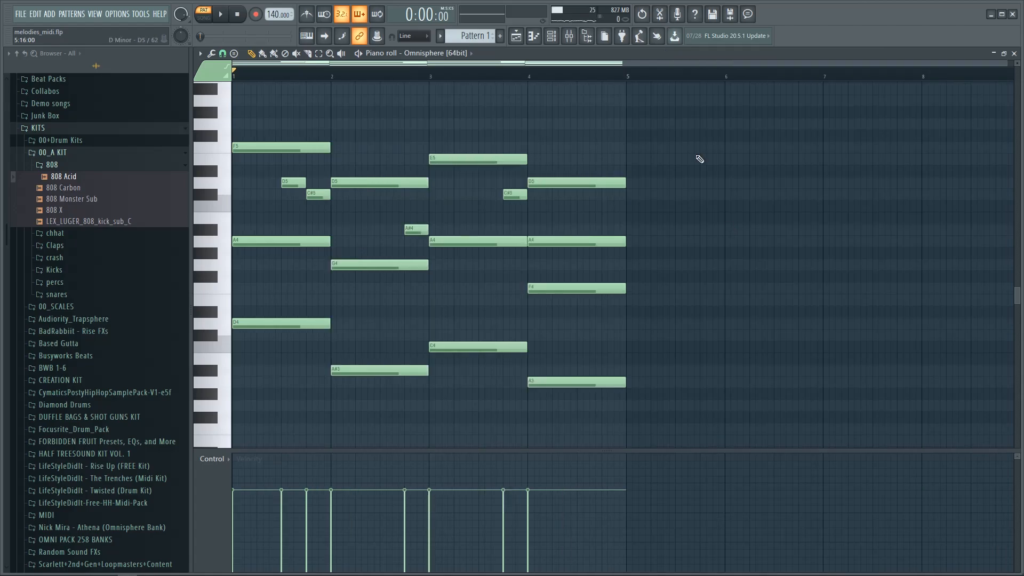
left_click_drag(693, 110, 603, 360)
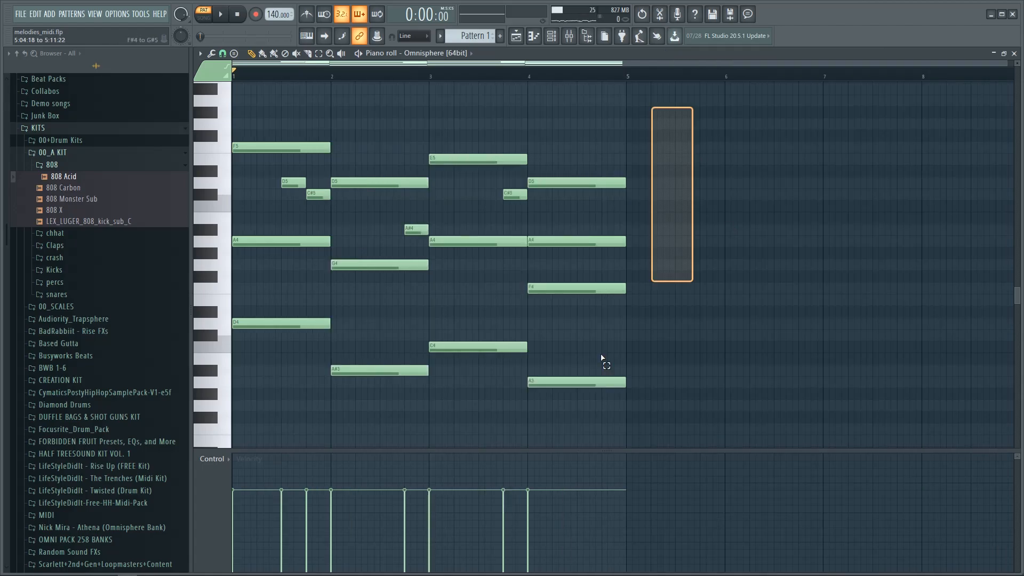
Step: Select all notes and duplicate the four-bar progression into bars 5–8 with Ctrl+B
key("ctrl+a")
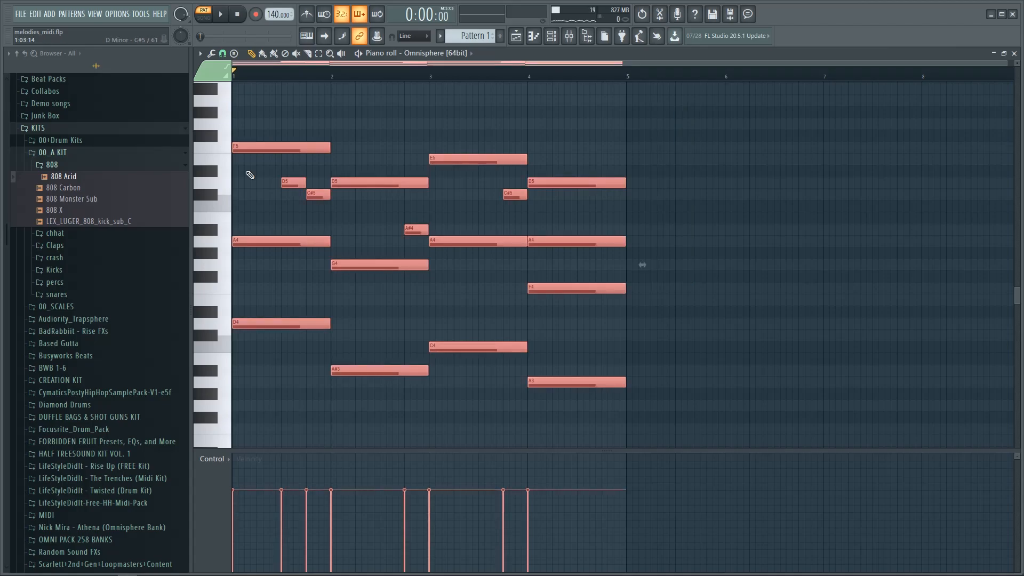
key("ctrl+b")
scroll(567, 114, "down", 1)
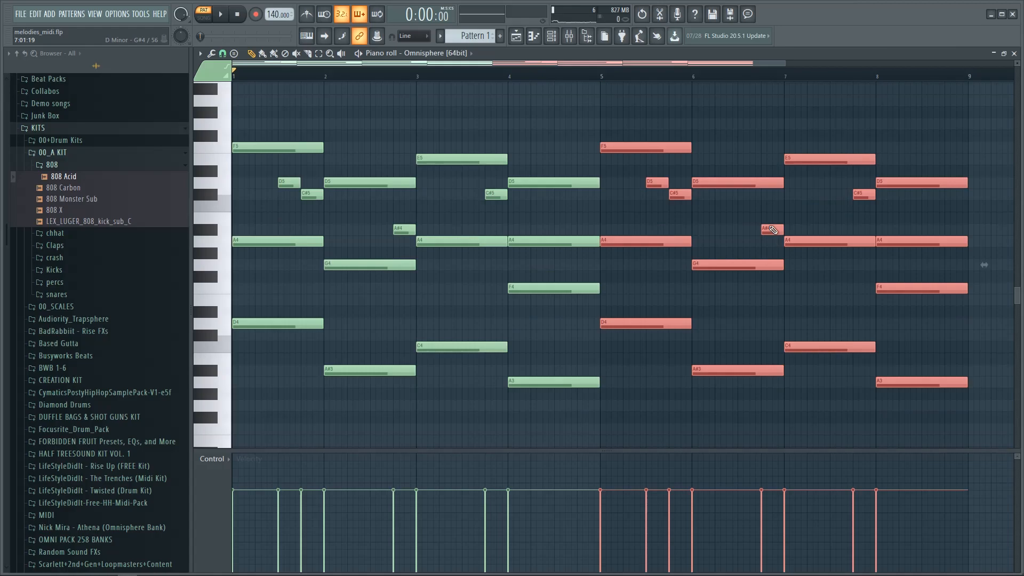
scroll(746, 243, "up", 3)
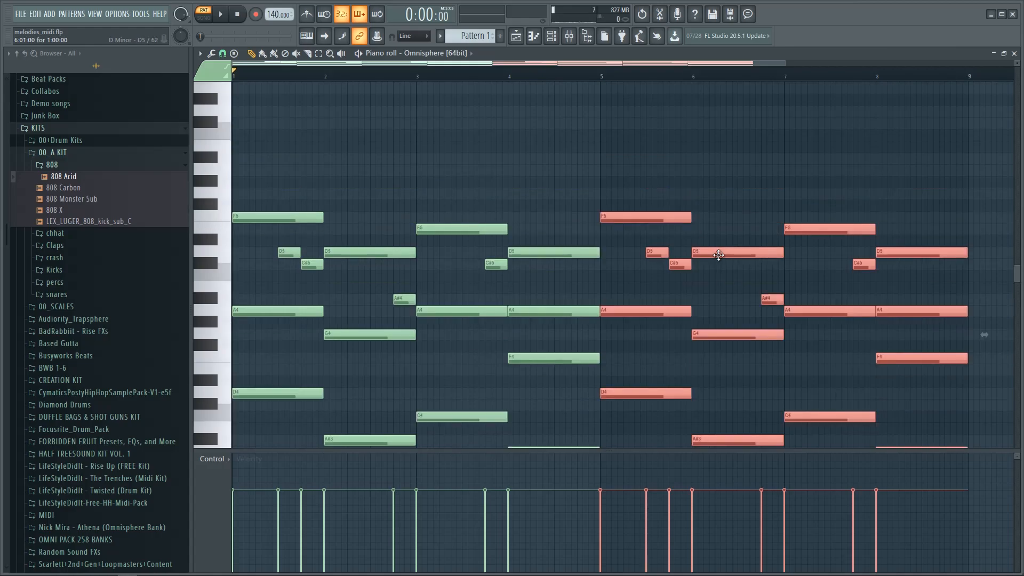
Step: Copy the selected bars 5–8 chords so an extra layer sits one octave higher
key("ctrl+shift+Up")
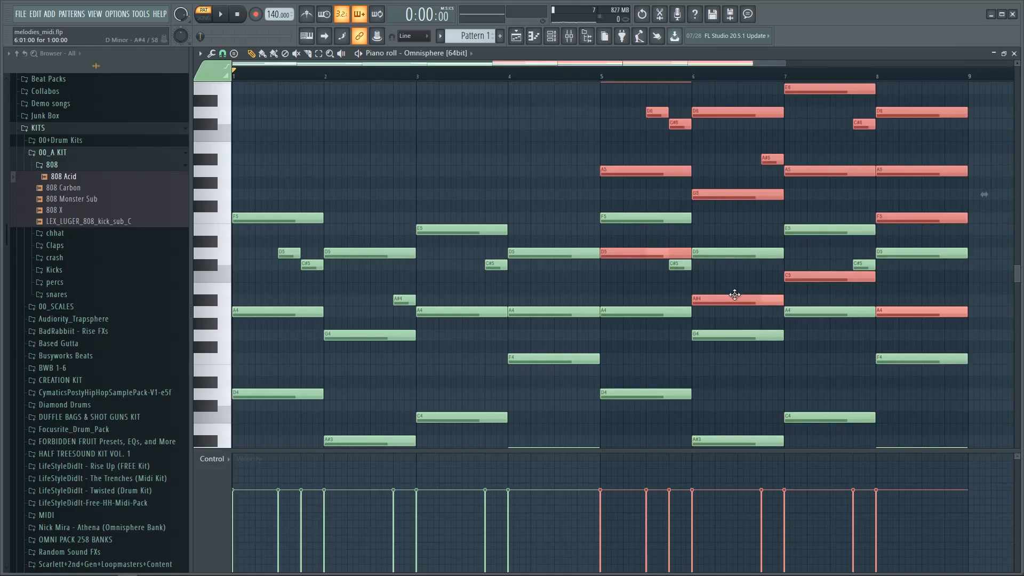
key("ctrl+z")
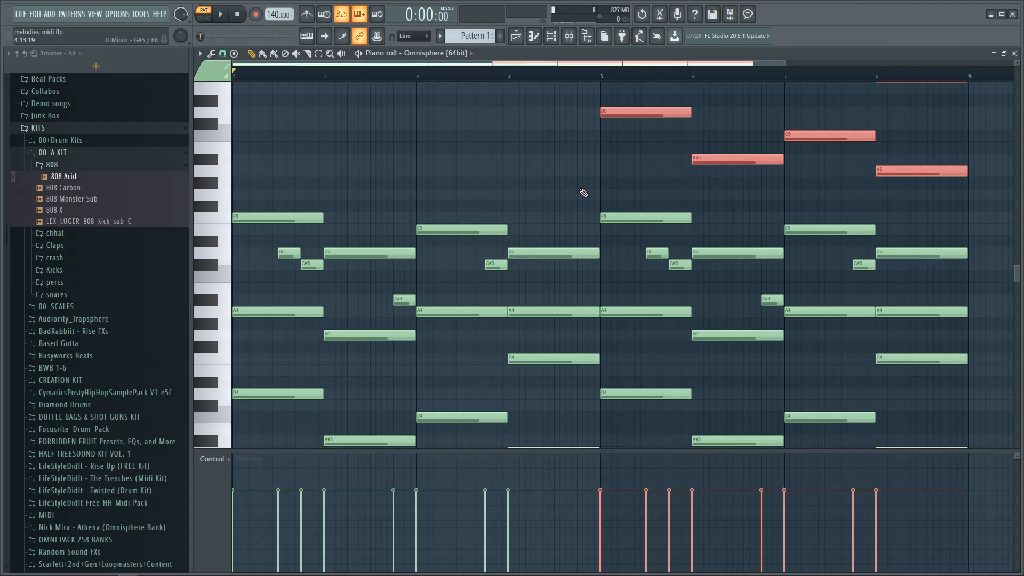
scroll(584, 193, "up", 4)
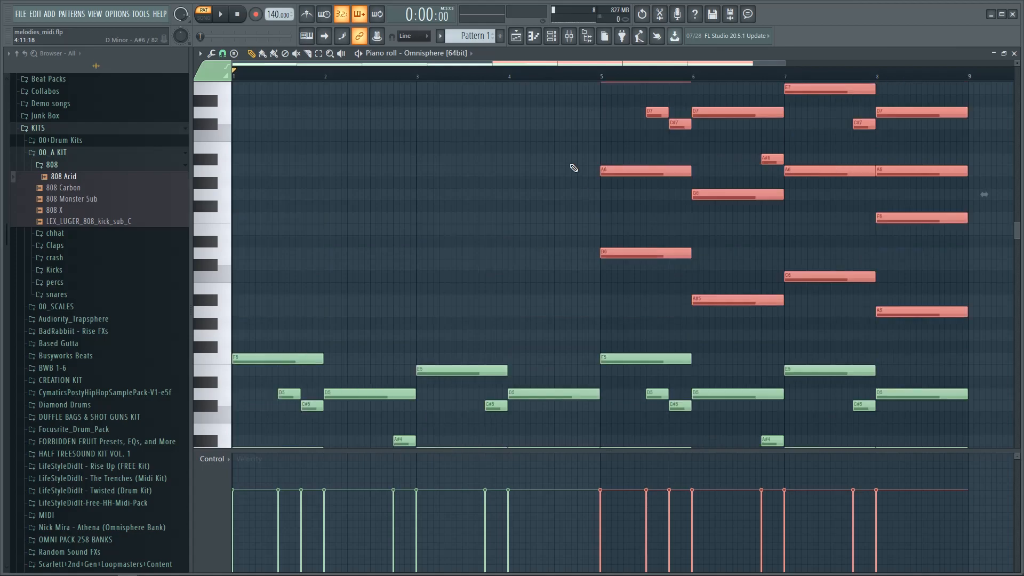
key("ctrl+Down")
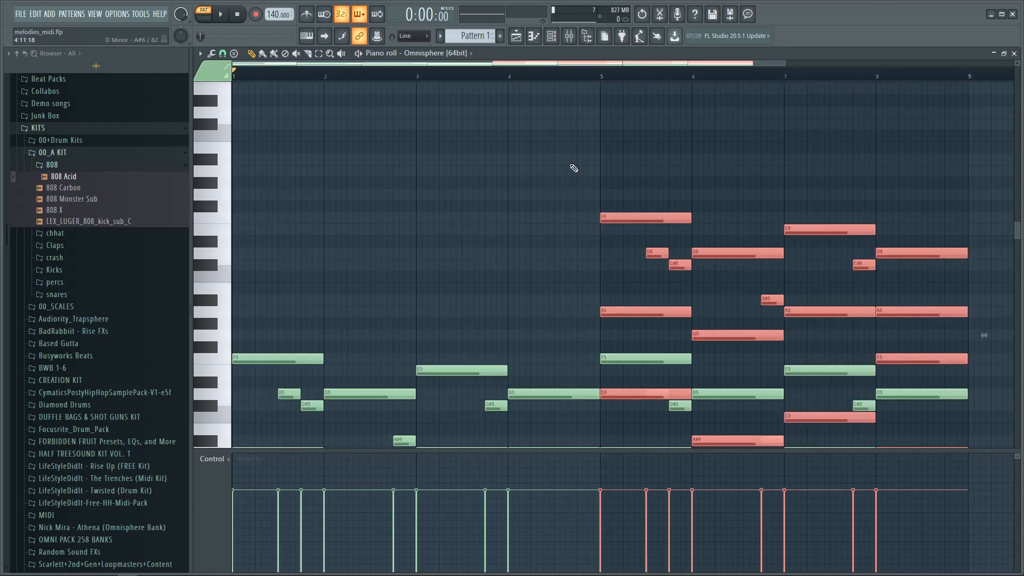
scroll(618, 252, "down", 4)
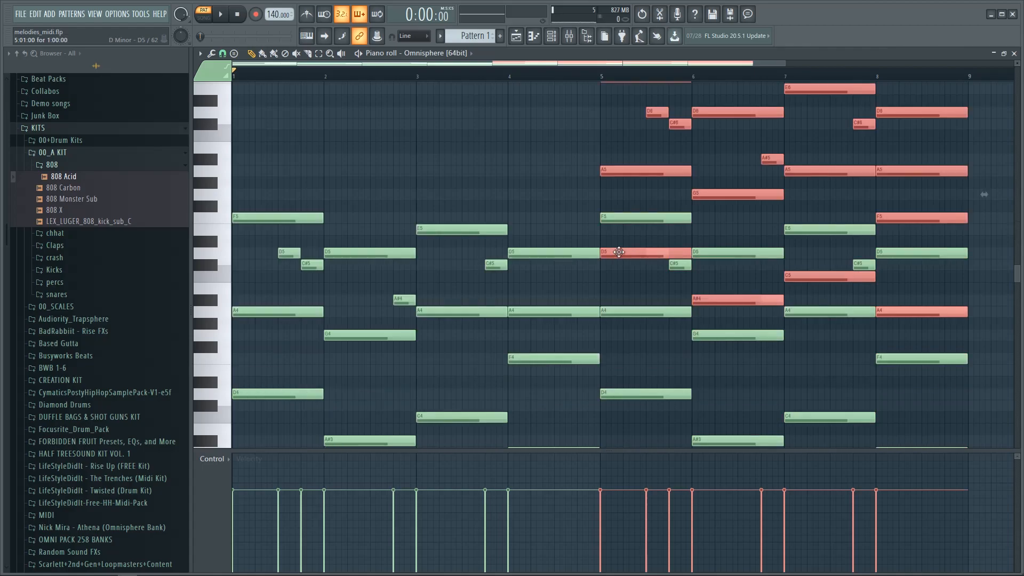
Step: Delete the duplicate D5, A#4, C5 and A4 notes in bars 5–8, then play back
right_click(619, 252)
right_click(747, 300)
right_click(805, 277)
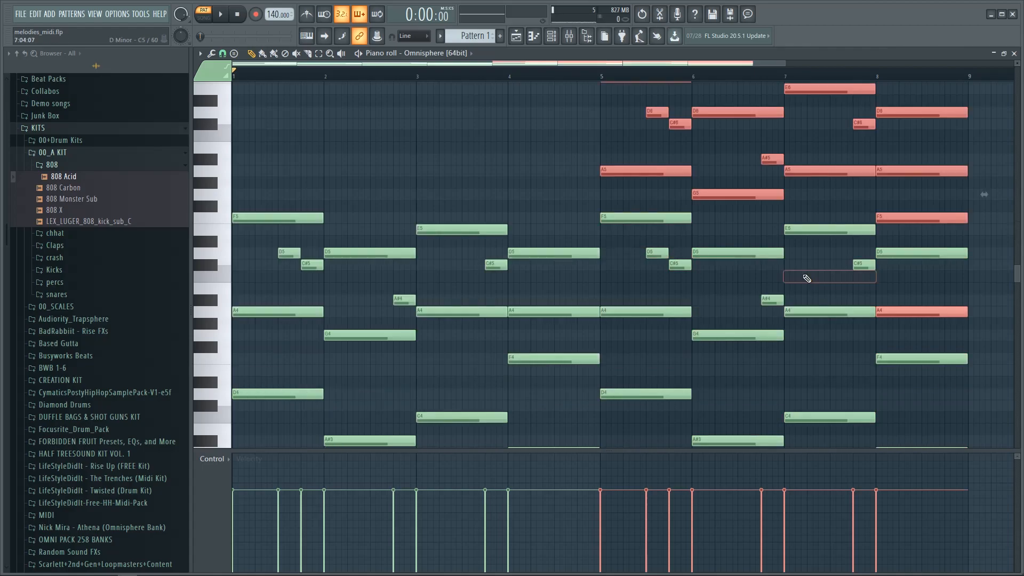
right_click(897, 315)
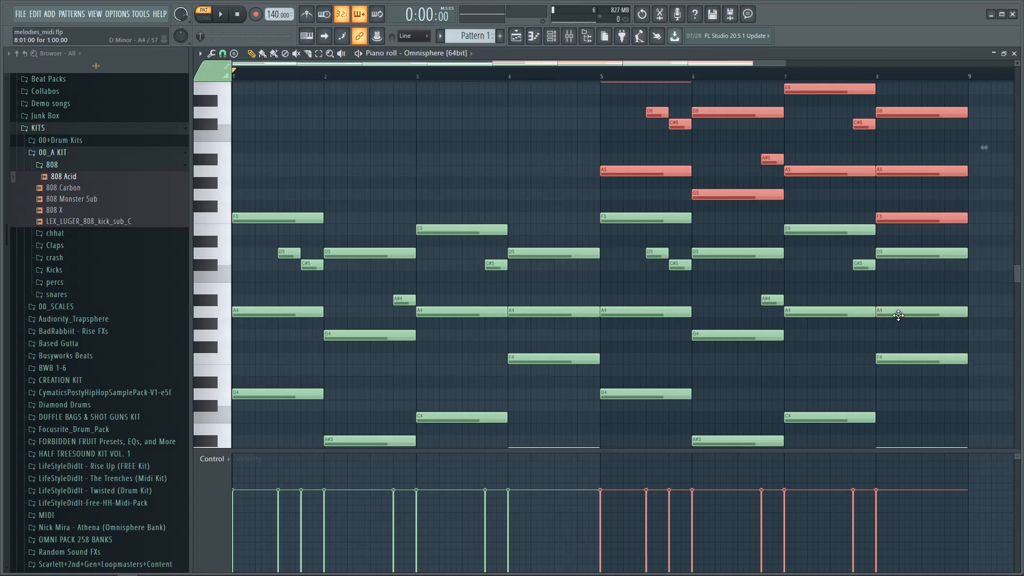
scroll(898, 315, "up", 2)
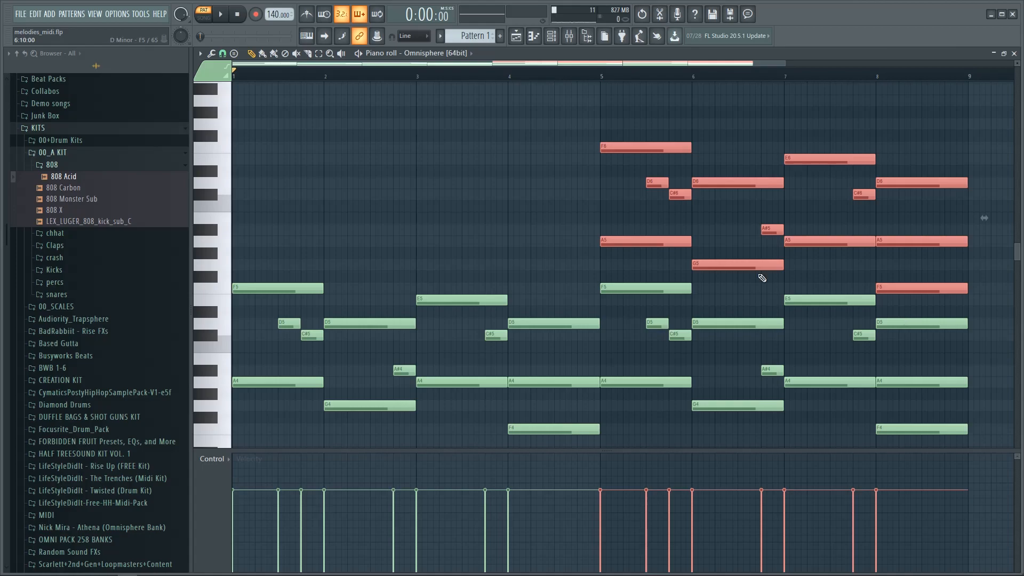
key("space")
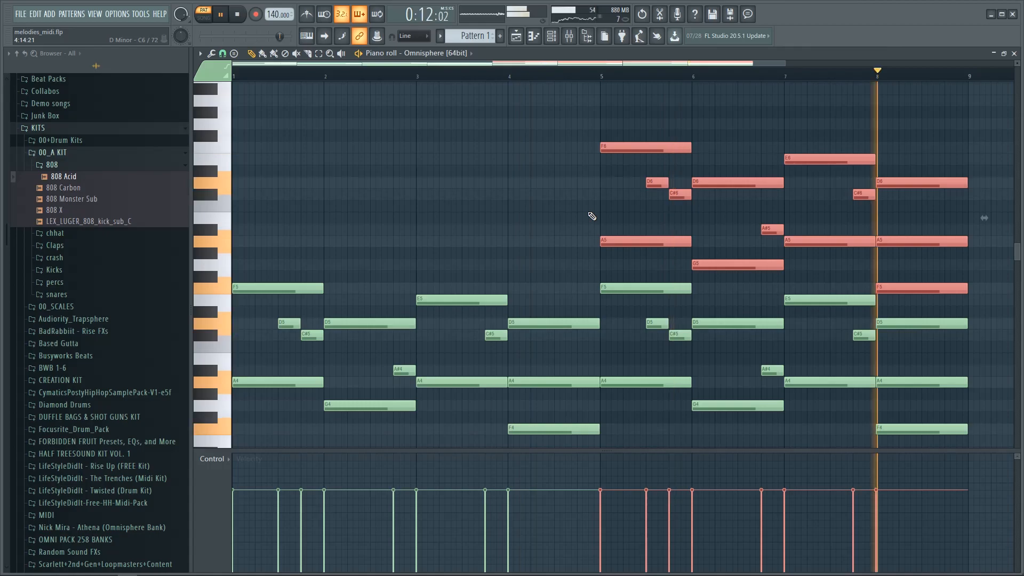
key("space")
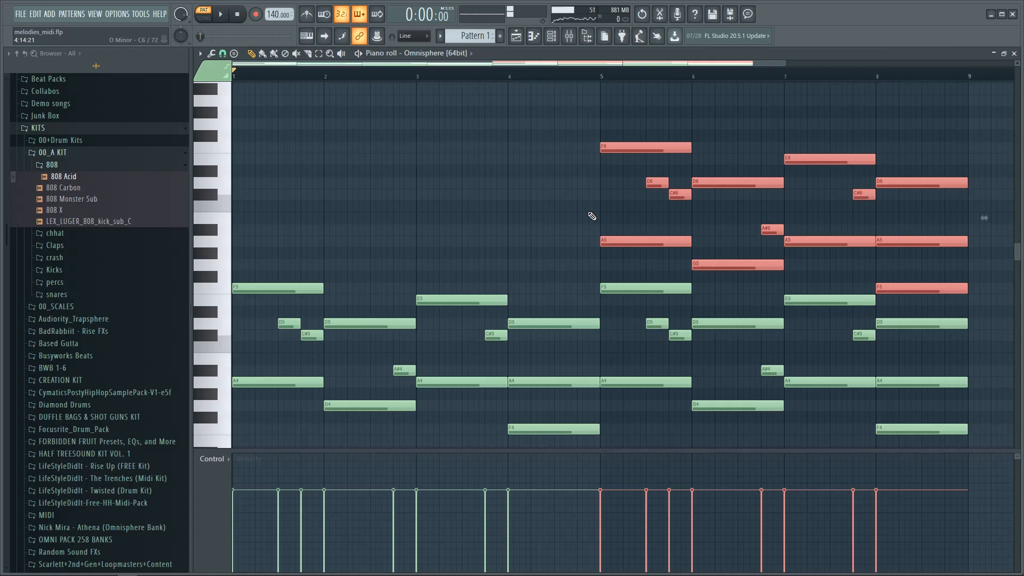
key("ctrl+d")
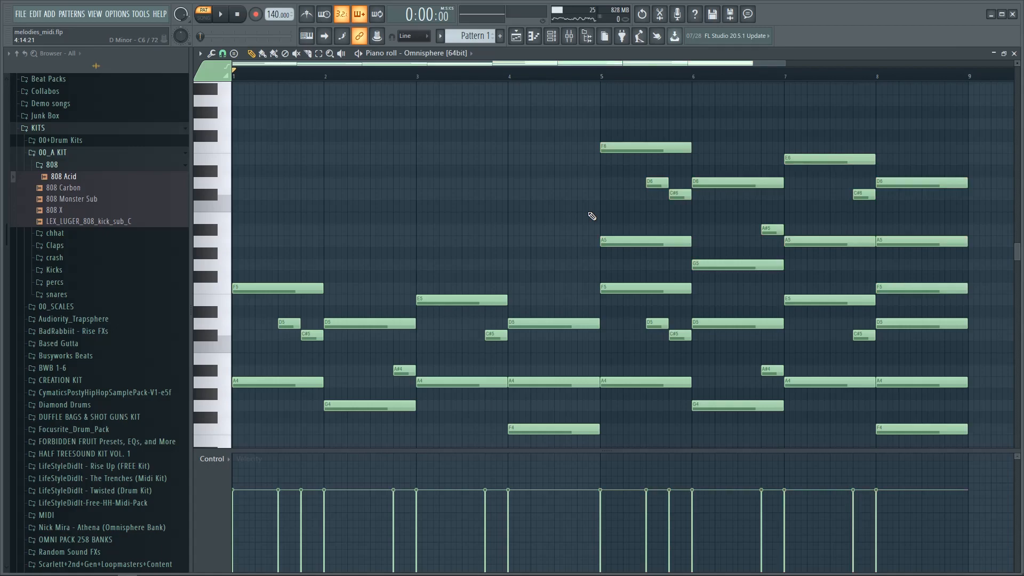
scroll(548, 201, "down", 2)
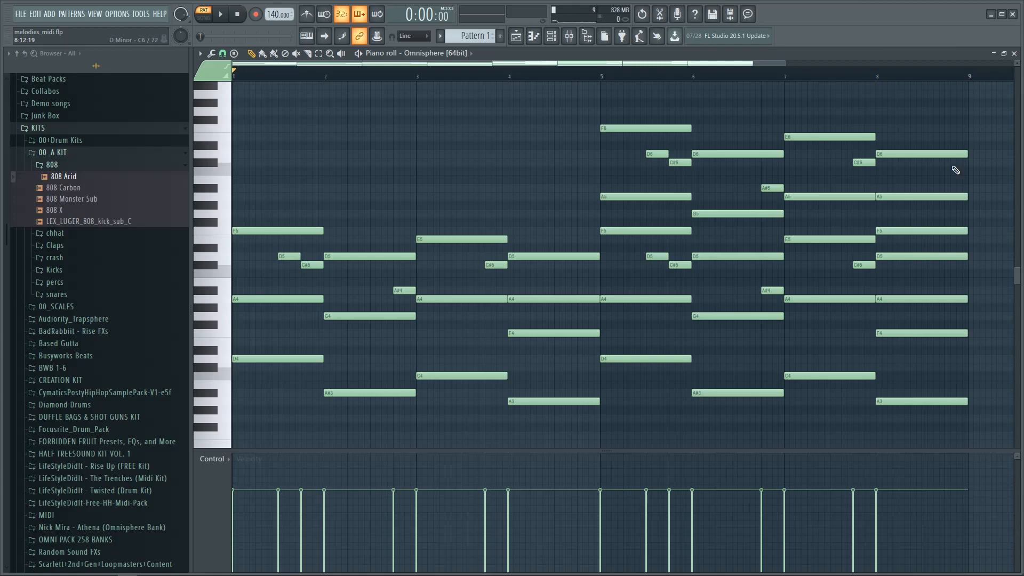
scroll(1006, 284, "up", 4)
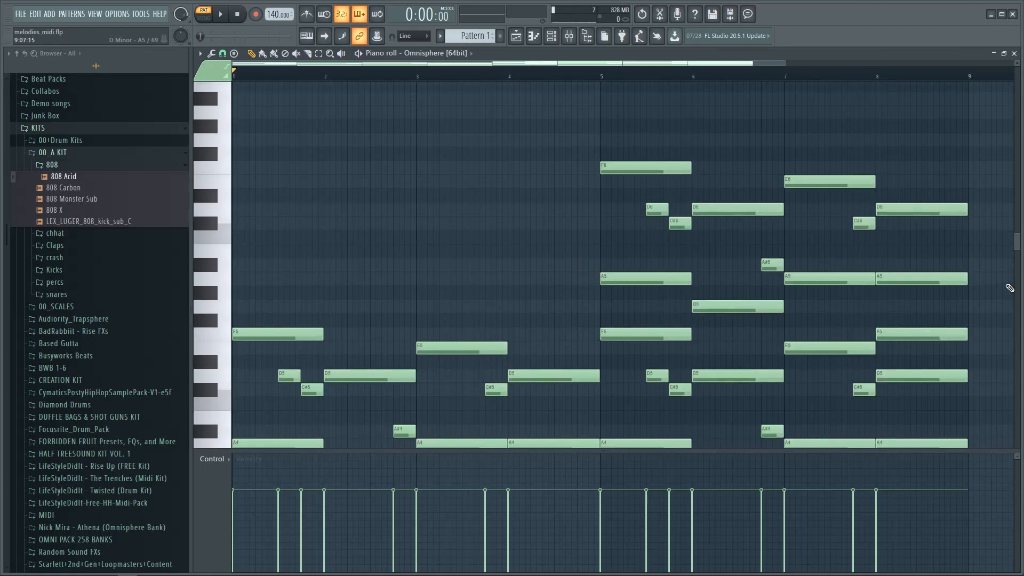
scroll(1006, 284, "down", 2)
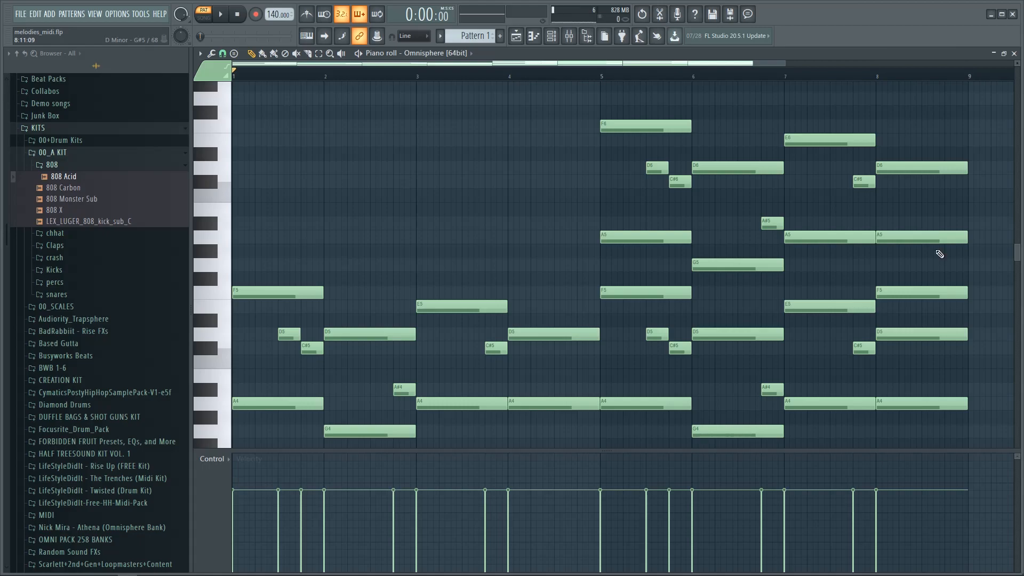
key("space")
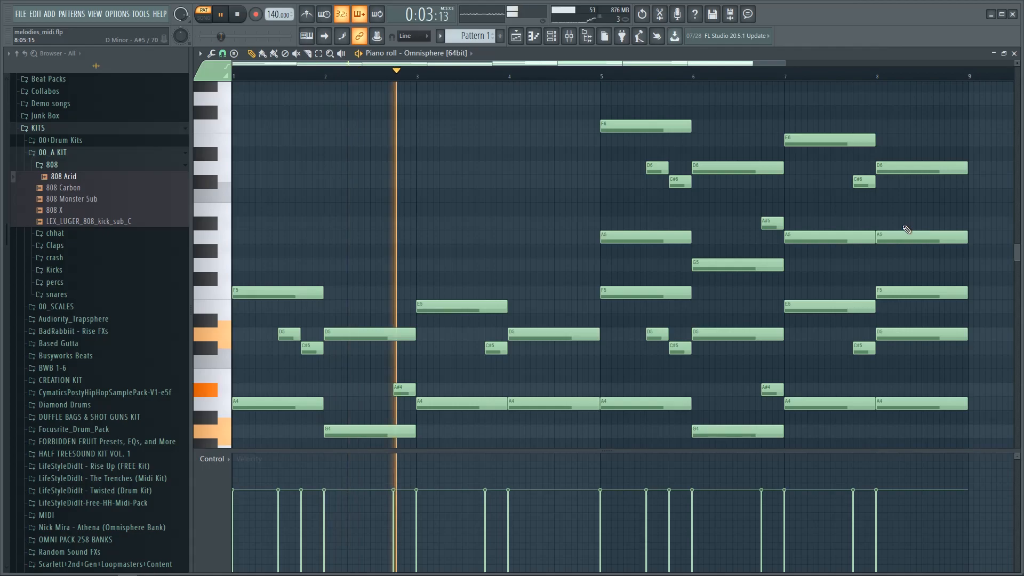
Step: Add a short A#5–A5–G5 run at the end of bar 8, shortening the existing A5
left_click(908, 222)
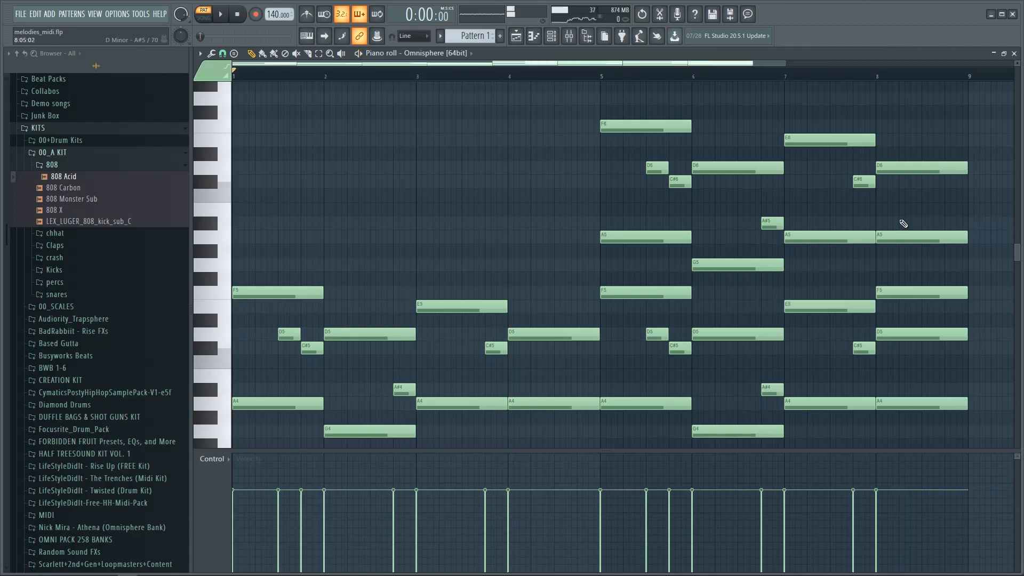
left_click(903, 224)
left_click_drag(966, 237, 918, 244)
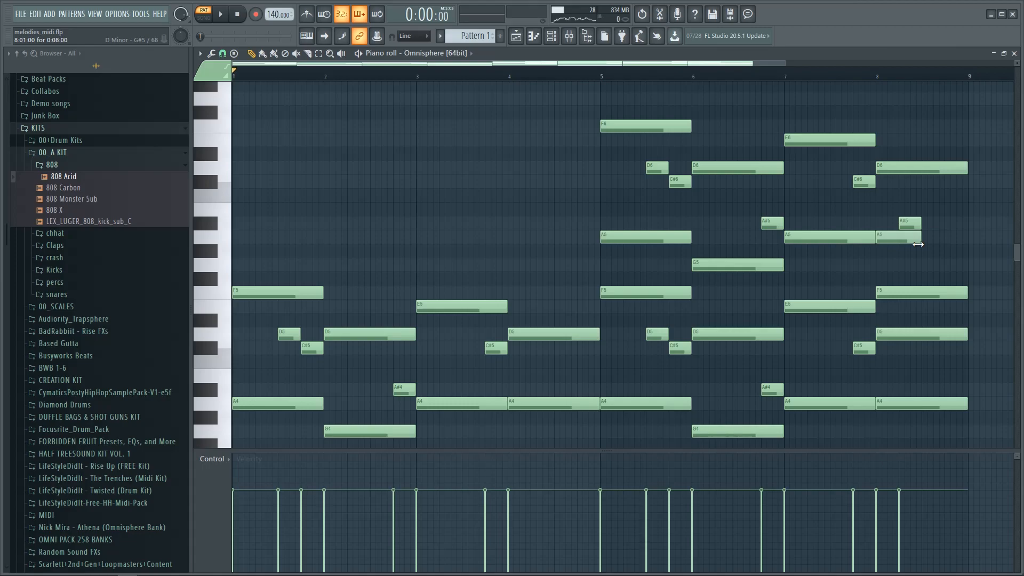
left_click(927, 237)
left_click(950, 265)
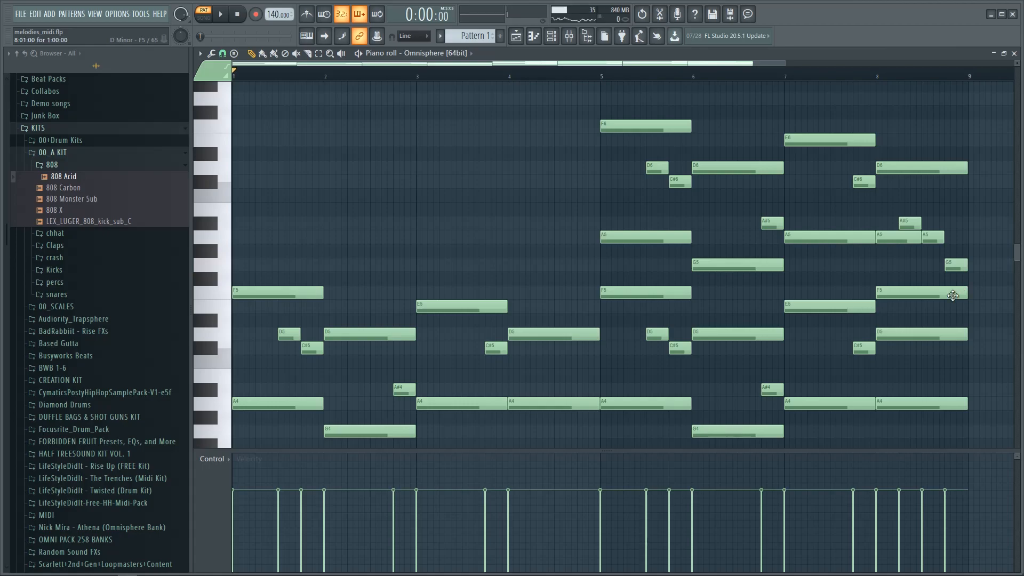
Step: Play the progression back, then open the note randomizer with Alt+R
key("space")
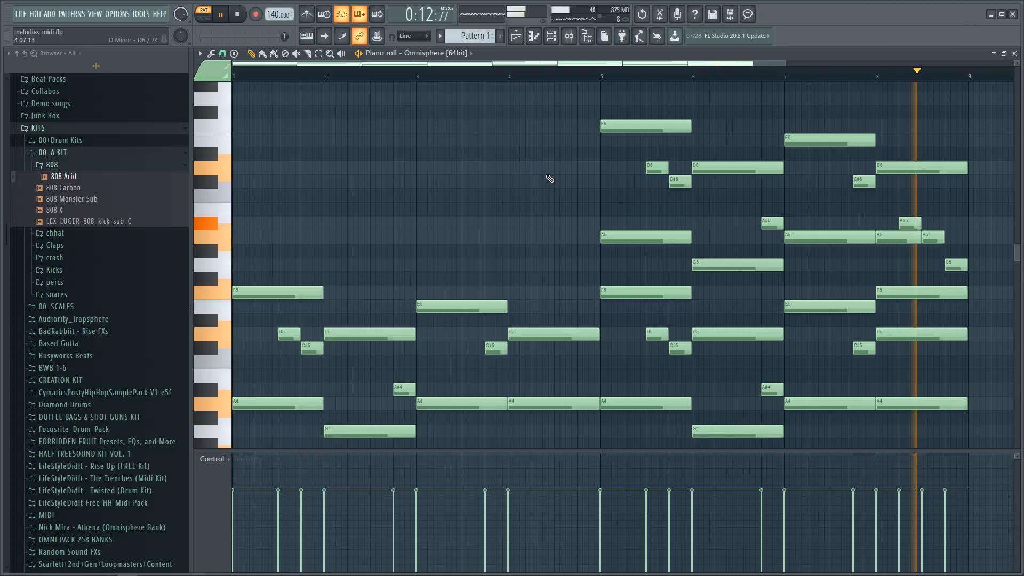
key("space")
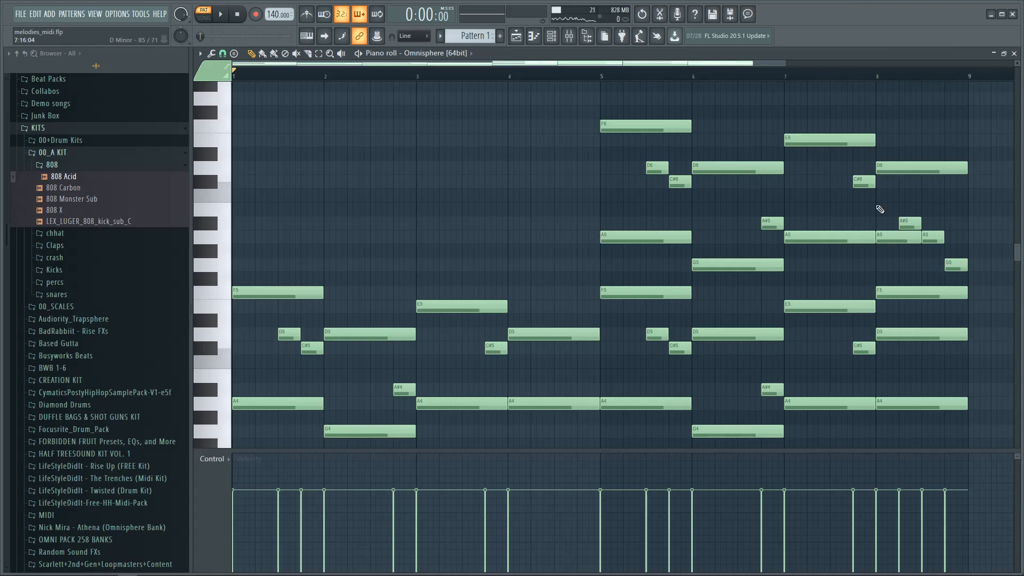
key("space")
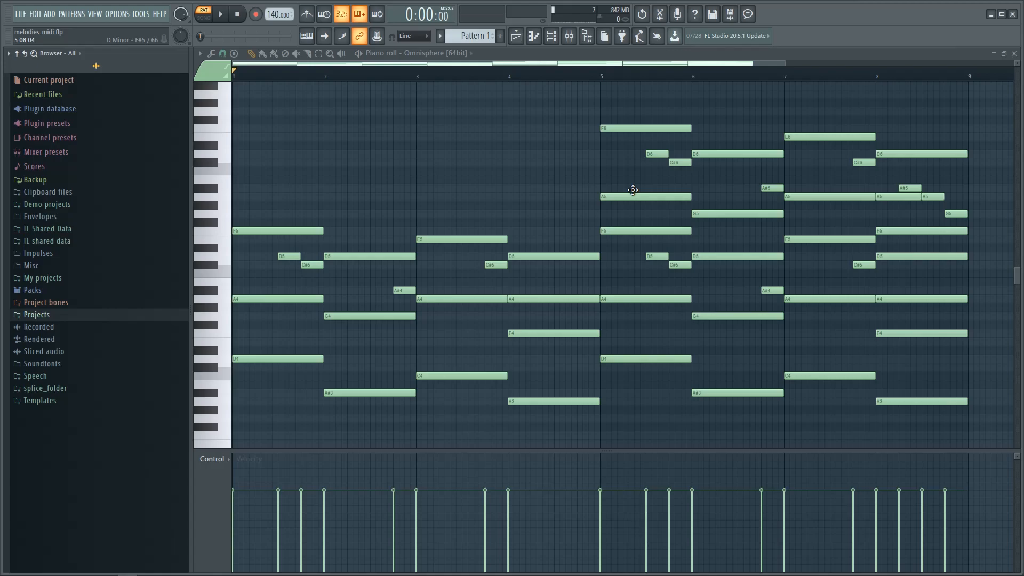
key("alt+r")
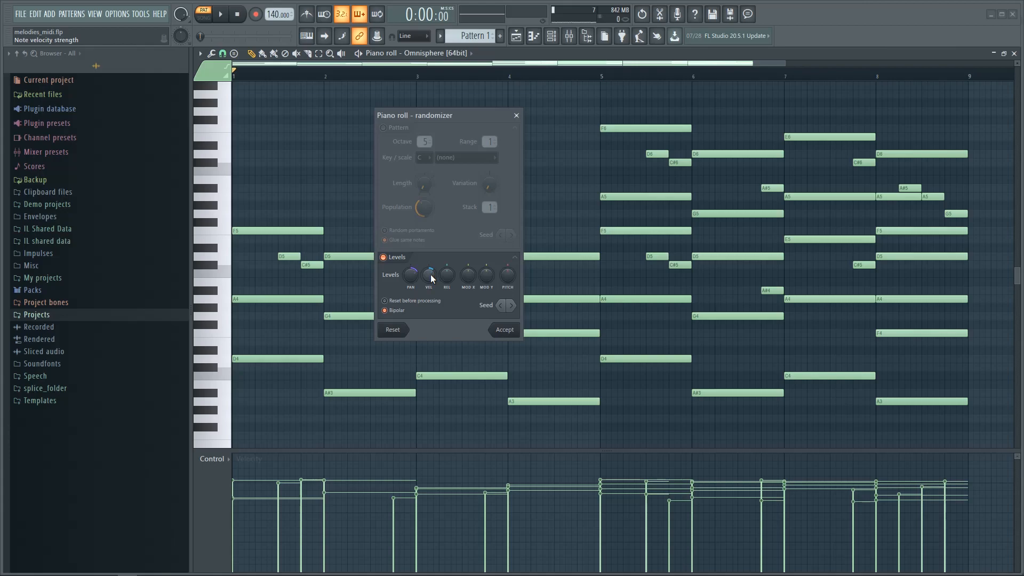
Step: Set the randomizer's velocity variation to a subtle 12%
left_click_drag(432, 277, 432, 261)
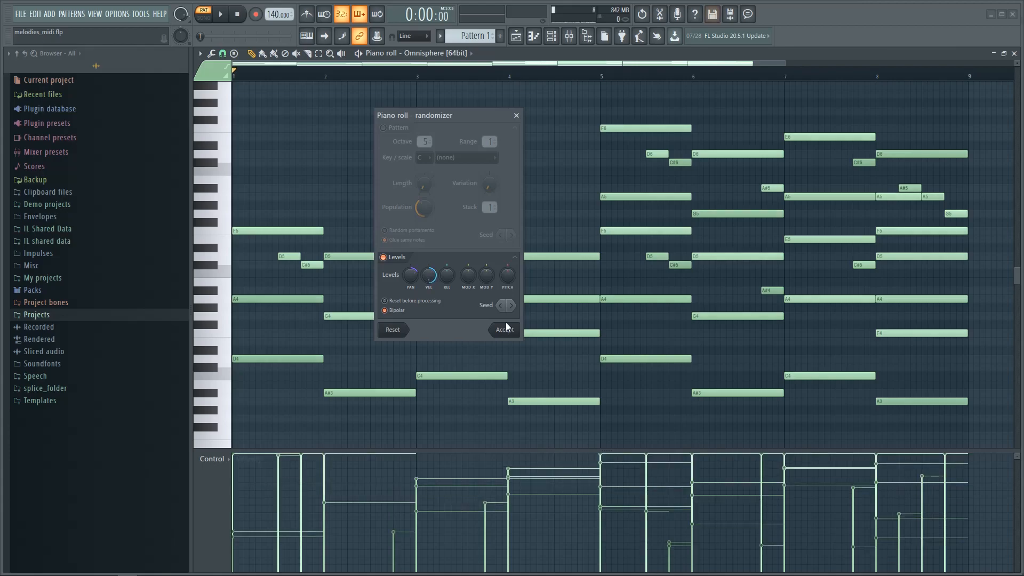
left_click(511, 305)
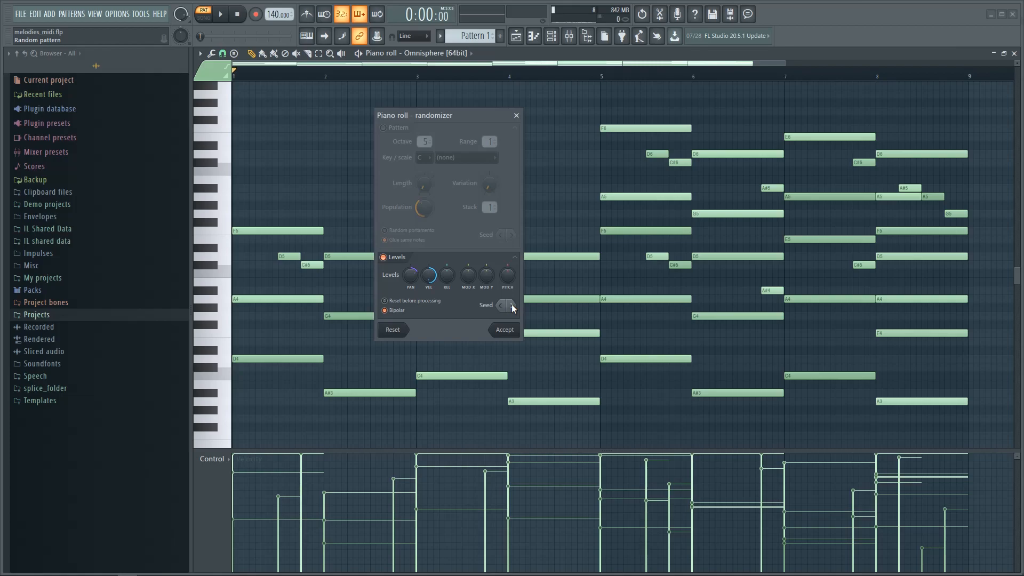
left_click_drag(429, 275, 429, 291)
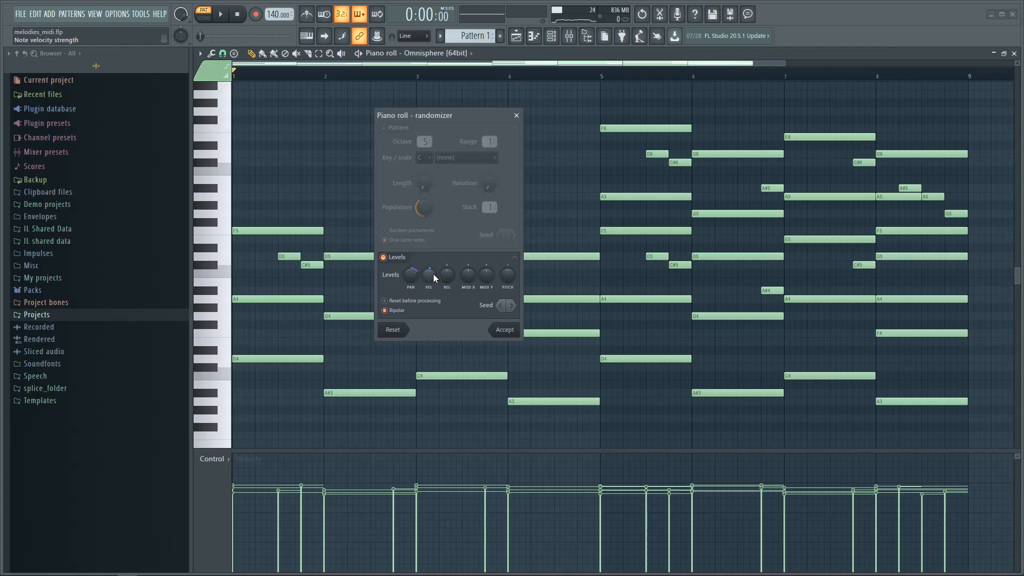
left_click_drag(436, 278, 435, 271)
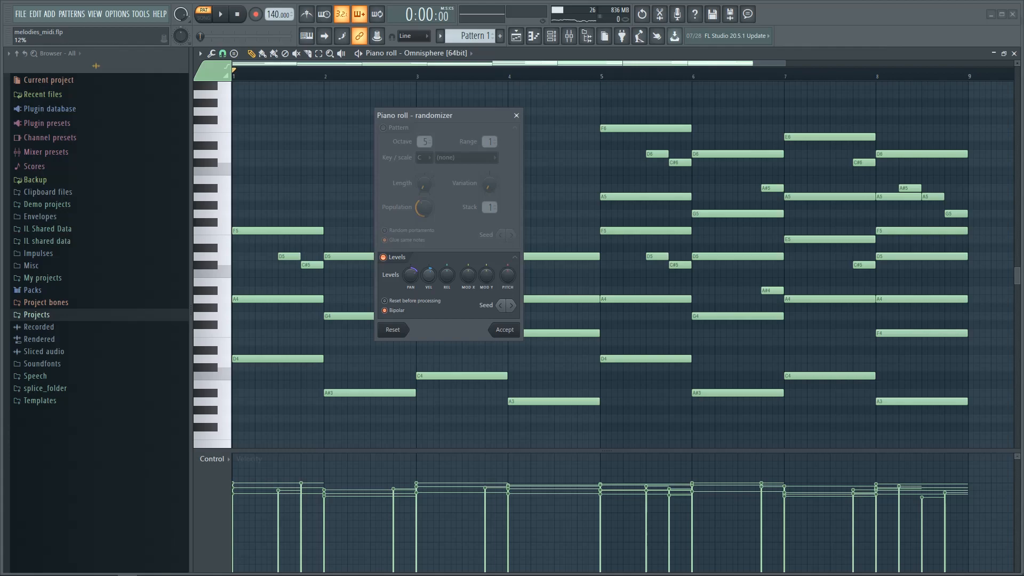
Step: Randomize per-note panning at 19% strength and bring up the mixer
left_click(412, 275)
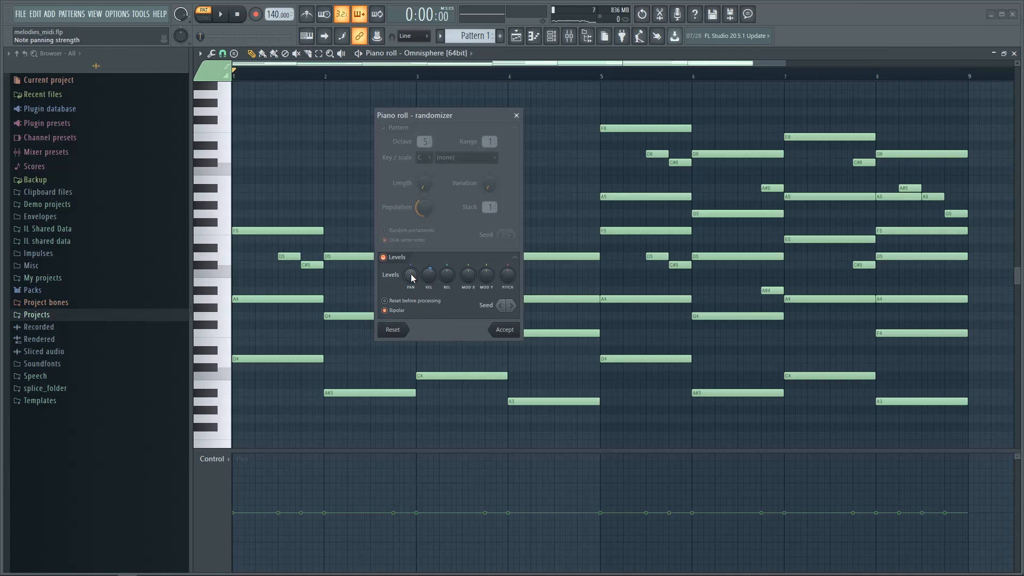
left_click_drag(412, 277, 412, 261)
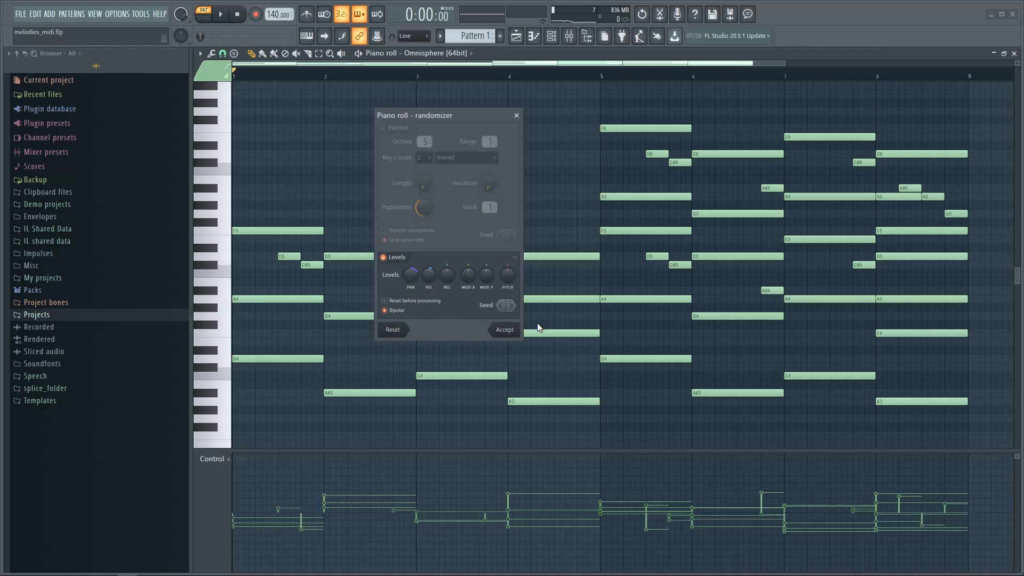
left_click(569, 36)
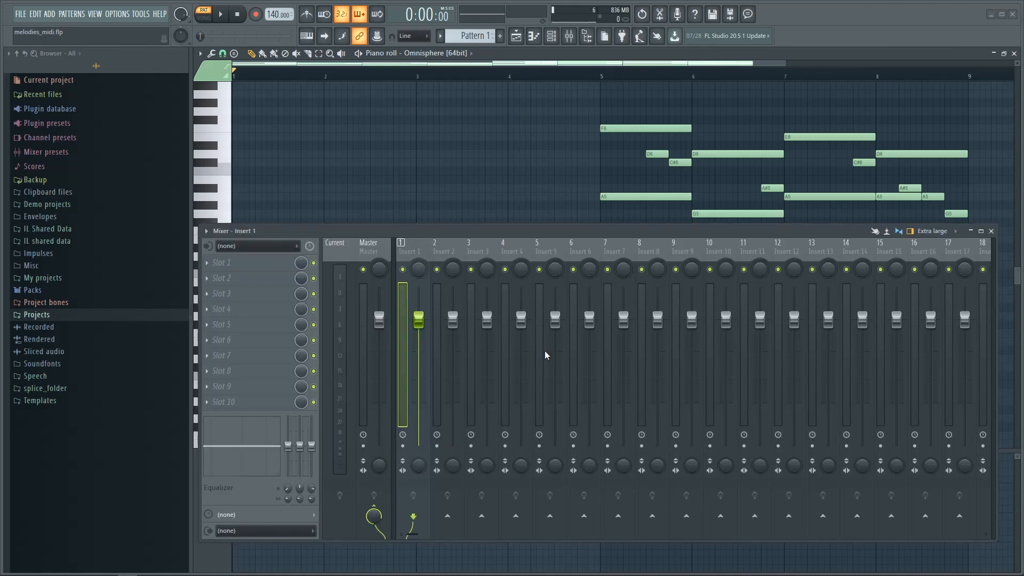
Step: Audition the chords, close the mixer with F9, stop playback and open the Strumizer
key("space")
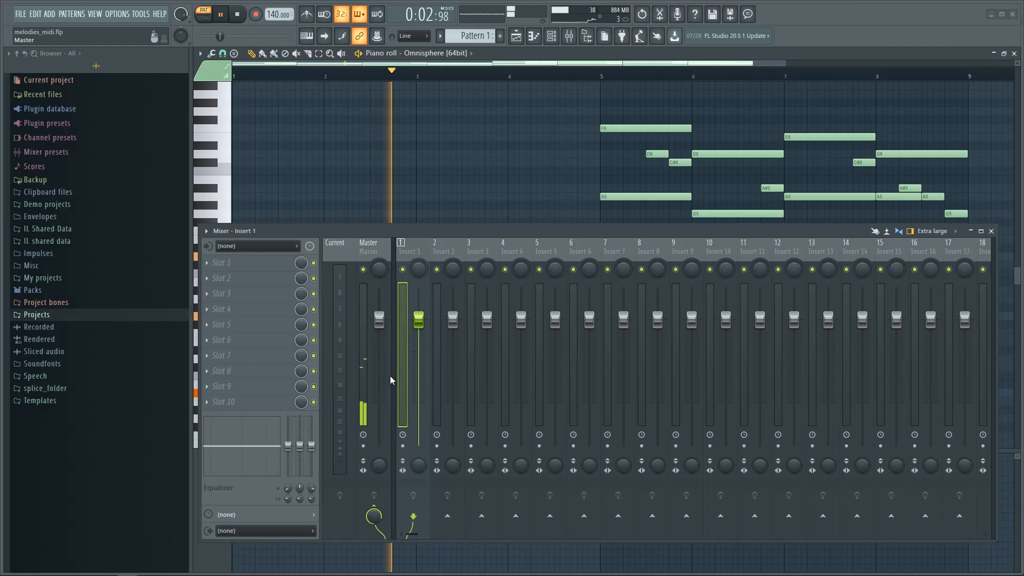
key("F9")
left_click(238, 15)
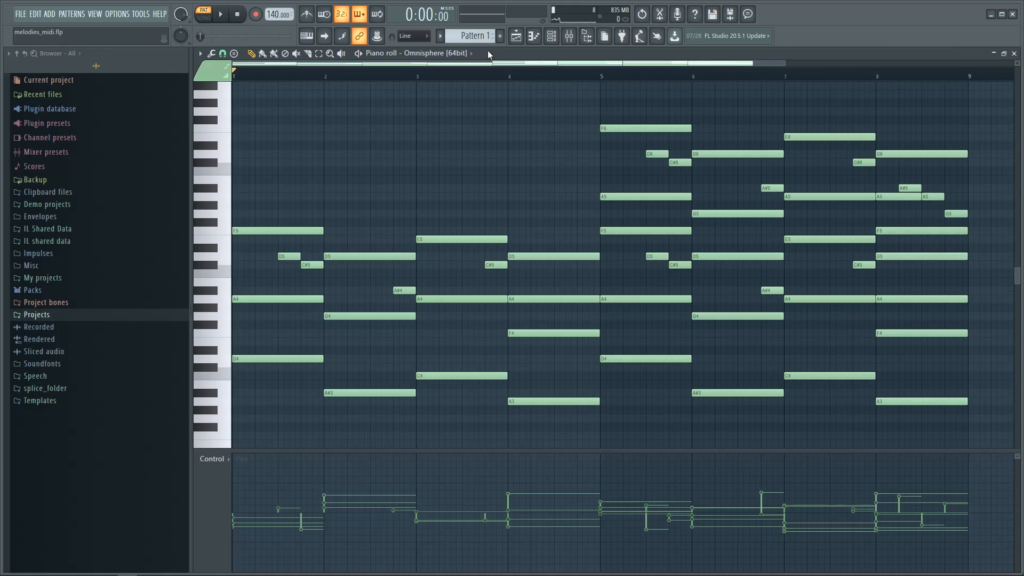
key("alt+s")
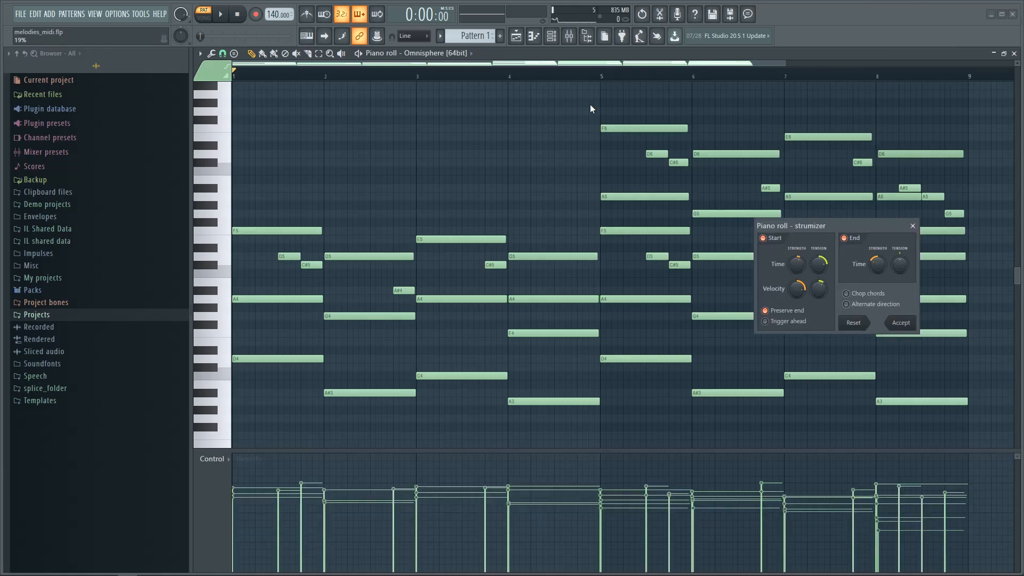
Step: Give the chords a subtle strum by setting the Strumizer's Start Time knob low and accepting
left_click_drag(855, 224, 635, 161)
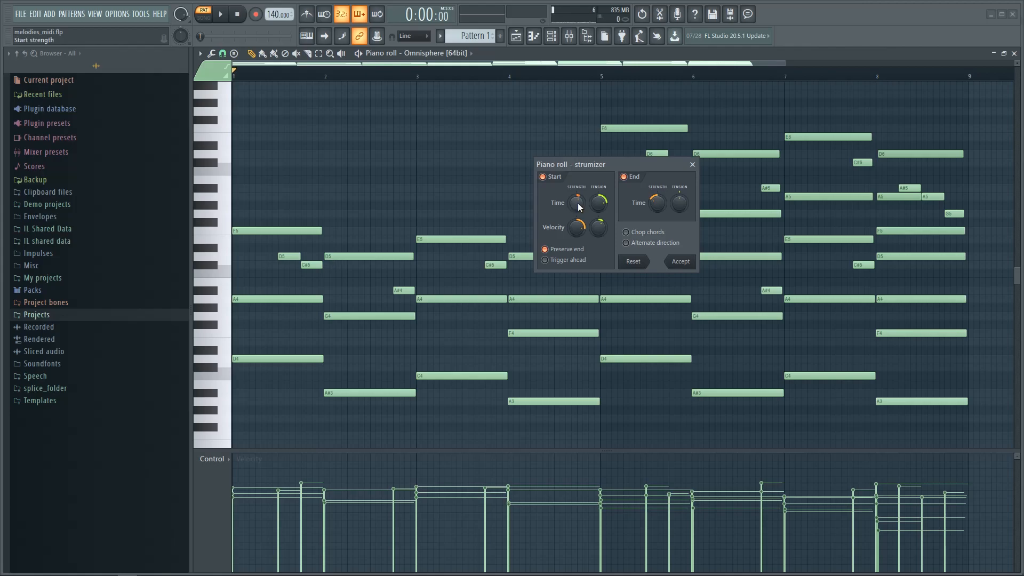
left_click_drag(578, 202, 577, 192)
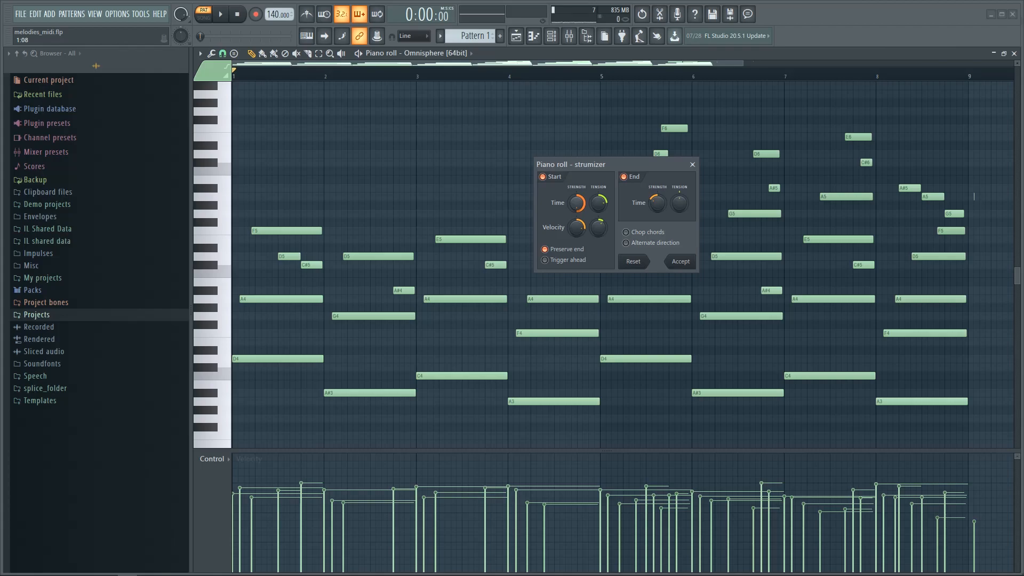
left_click_drag(576, 203, 577, 211)
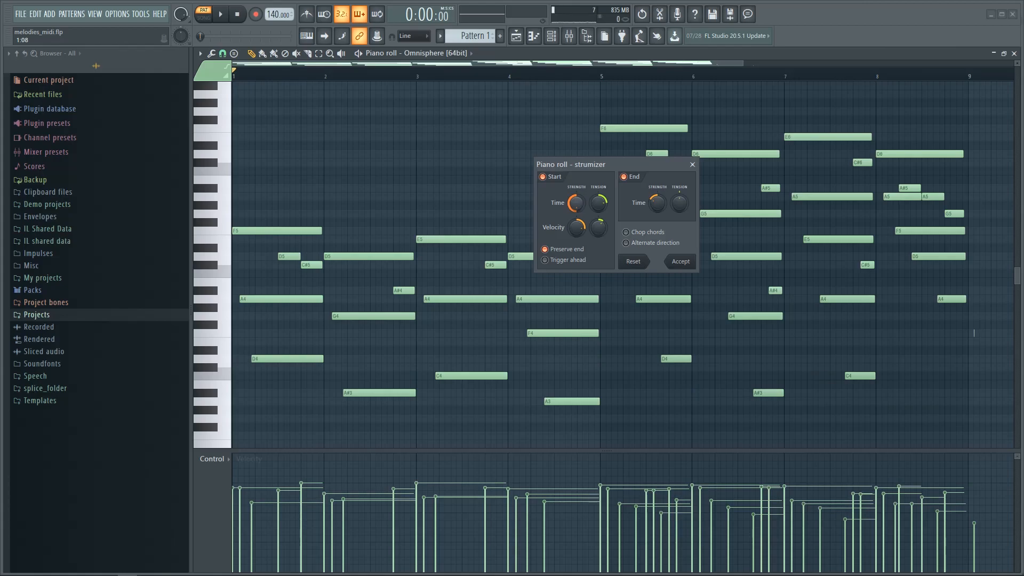
mouse_move(575, 202)
left_mouse_down()
mouse_move(575, 219)
mouse_move(577, 197)
left_mouse_up()
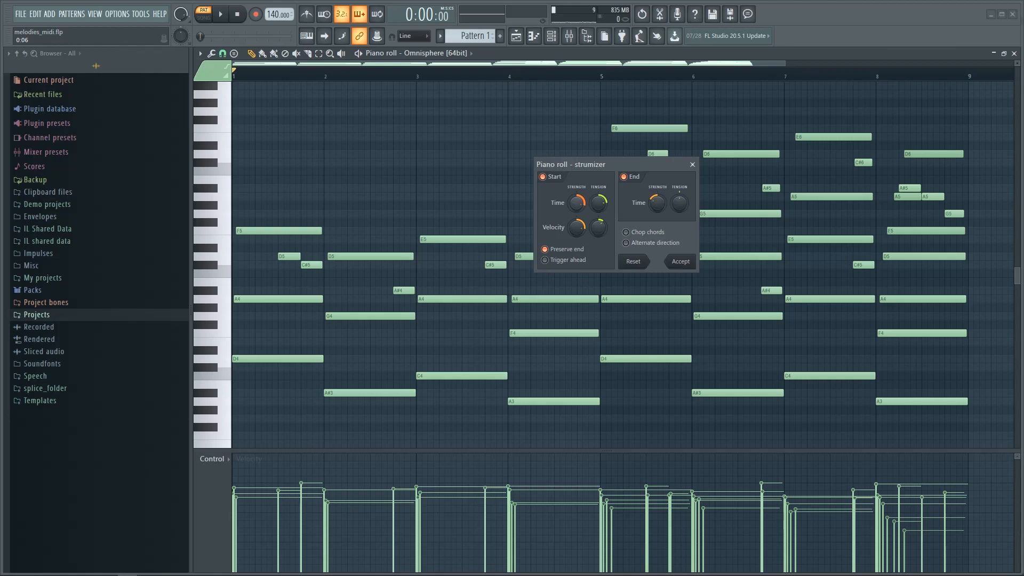
left_click_drag(575, 203, 576, 205)
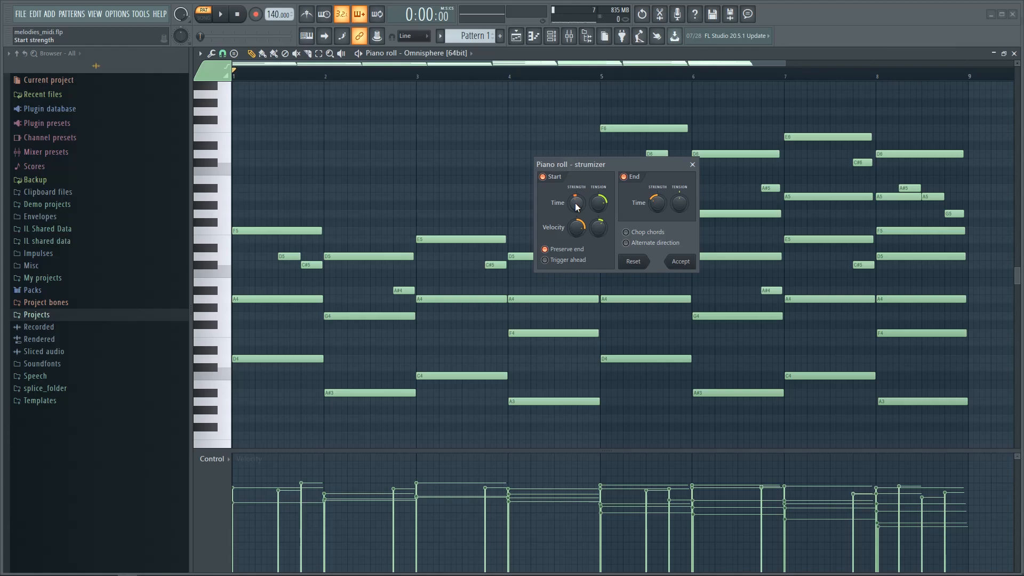
left_click(681, 262)
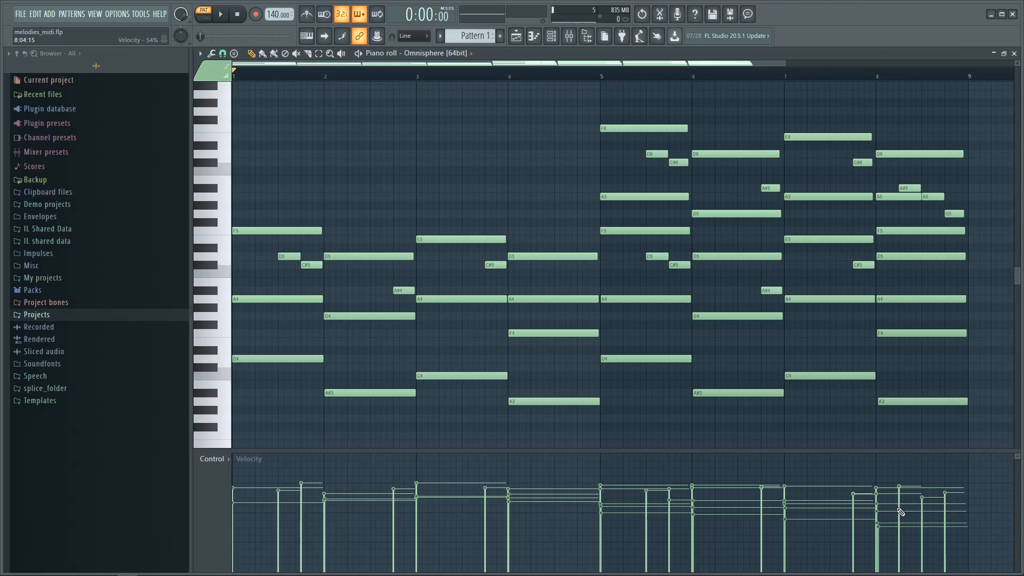
Step: Open Level scaling (Alt+X) and set the velocity multiplier to 50%
key("alt+x")
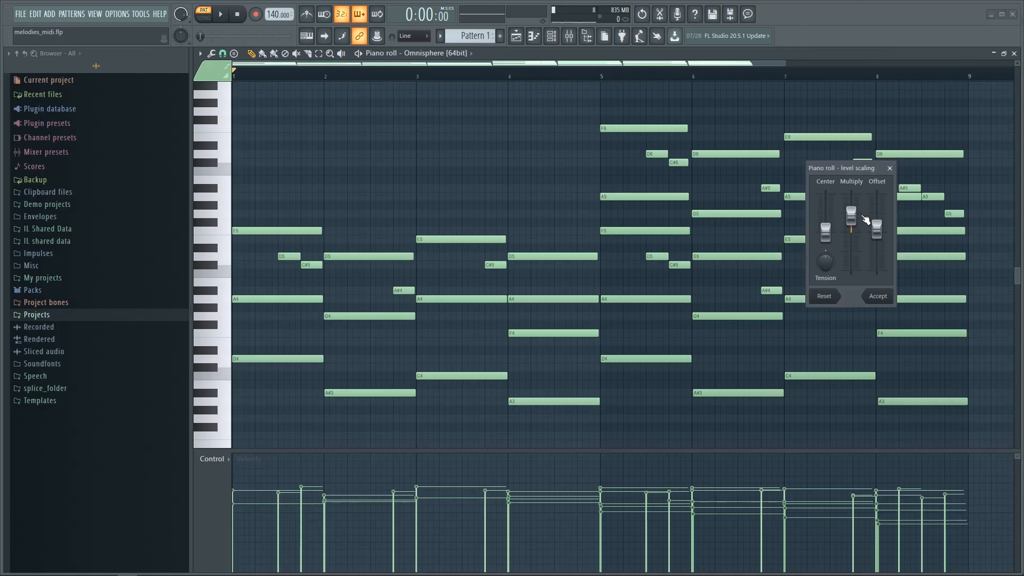
left_click_drag(864, 218, 864, 227)
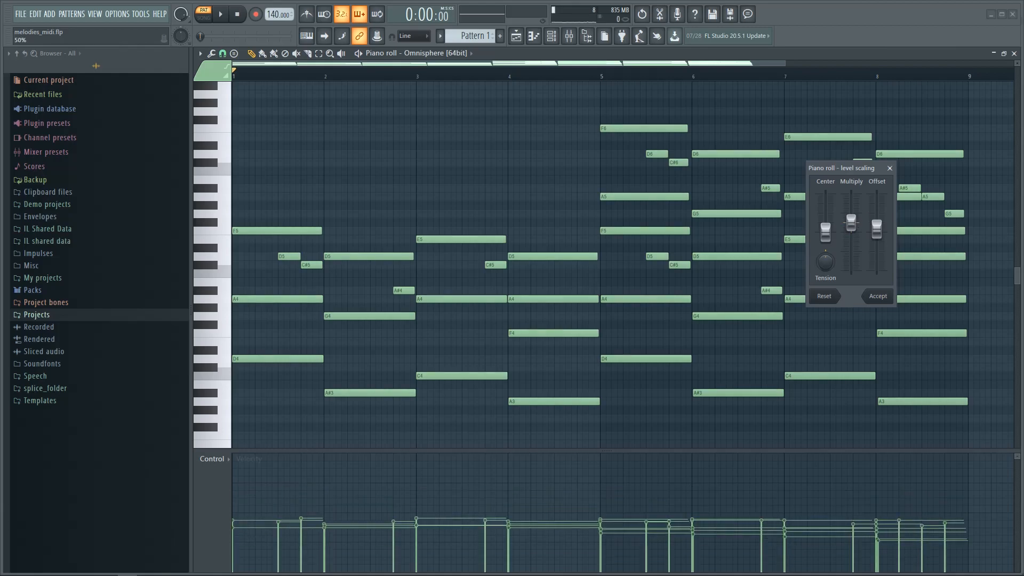
left_click_drag(851, 223, 851, 216)
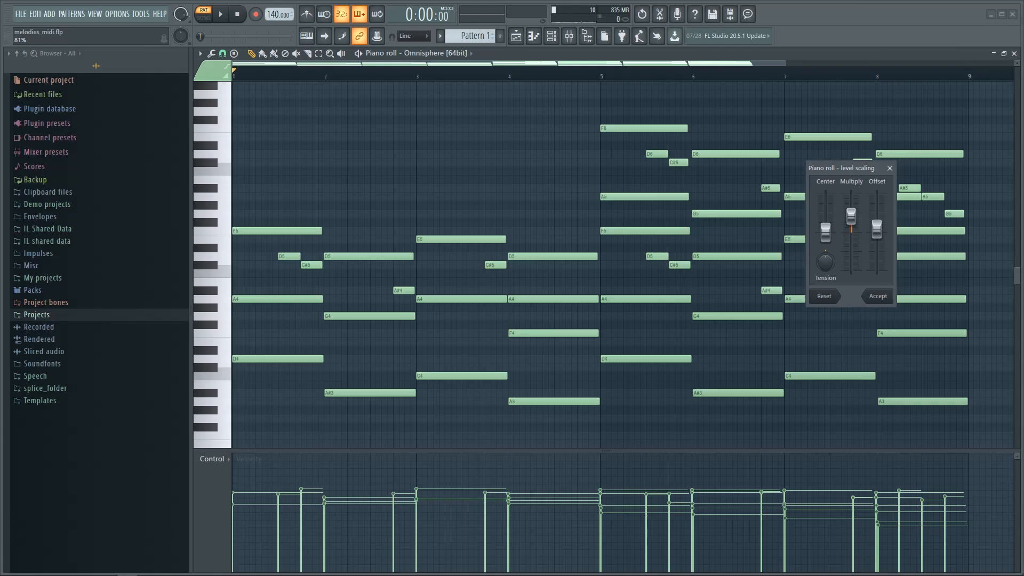
left_click_drag(851, 215, 851, 223)
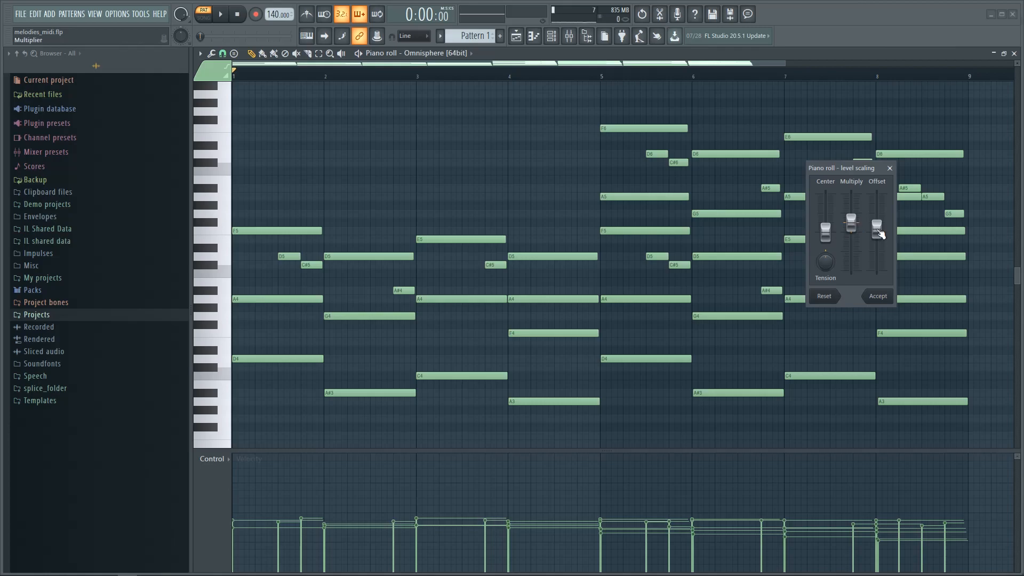
Step: Raise the velocity offset, set the centre to 25%, and apply the scaling
left_click_drag(878, 233, 876, 217)
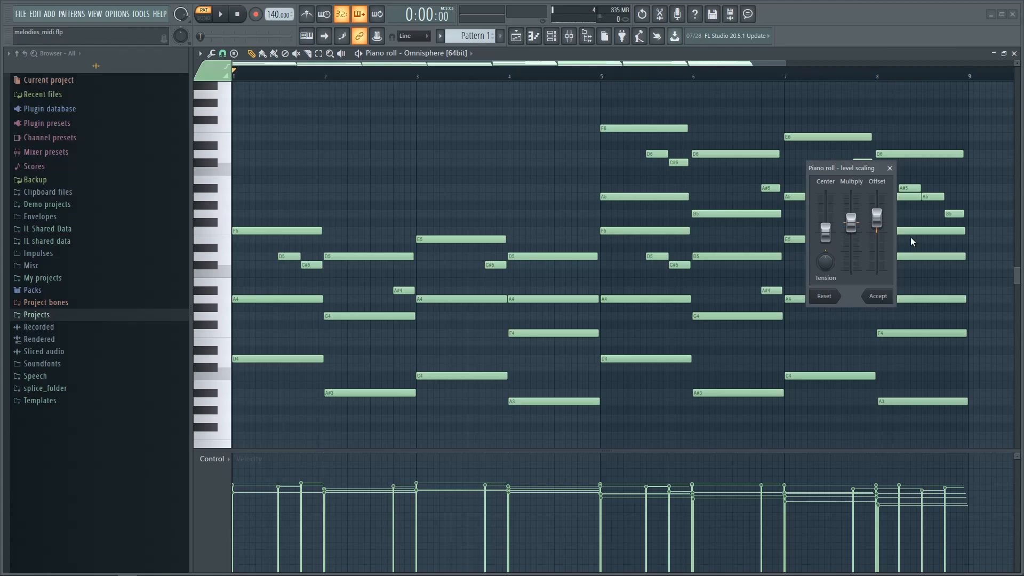
mouse_move(854, 228)
left_mouse_down()
mouse_move(855, 245)
mouse_move(851, 233)
left_mouse_up()
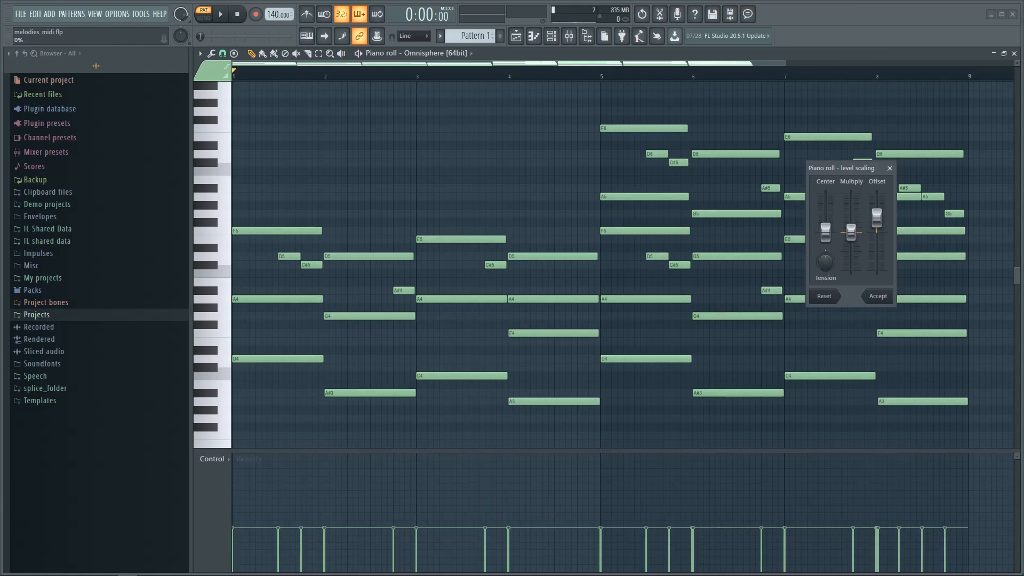
left_click_drag(851, 233, 825, 230)
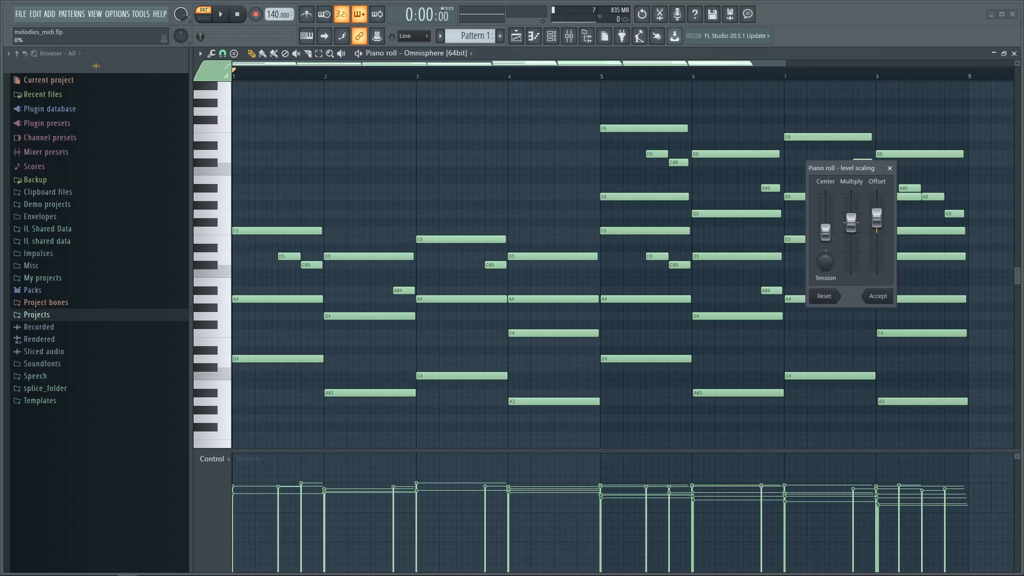
left_click_drag(825, 231, 825, 227)
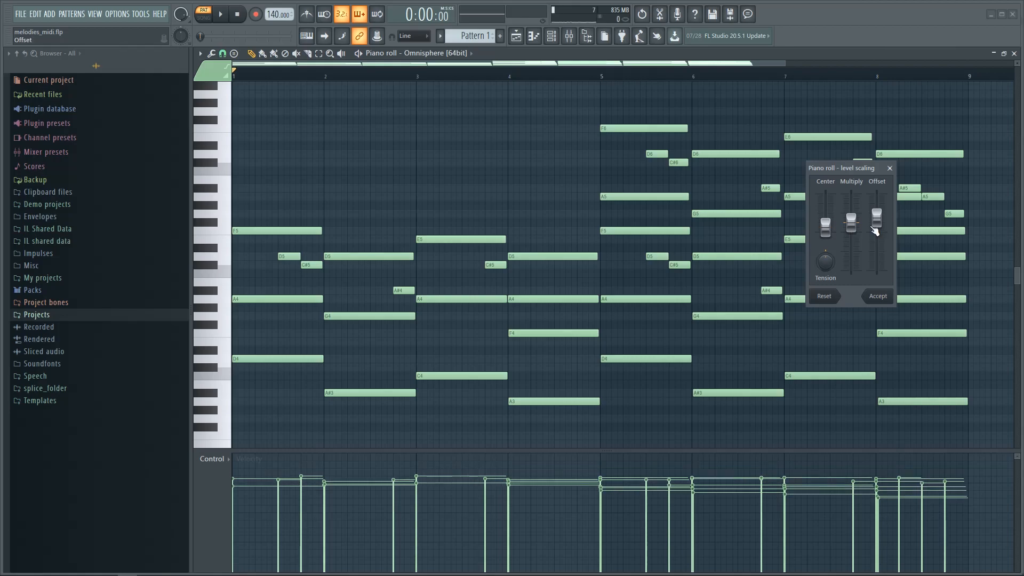
left_click_drag(874, 231, 875, 232)
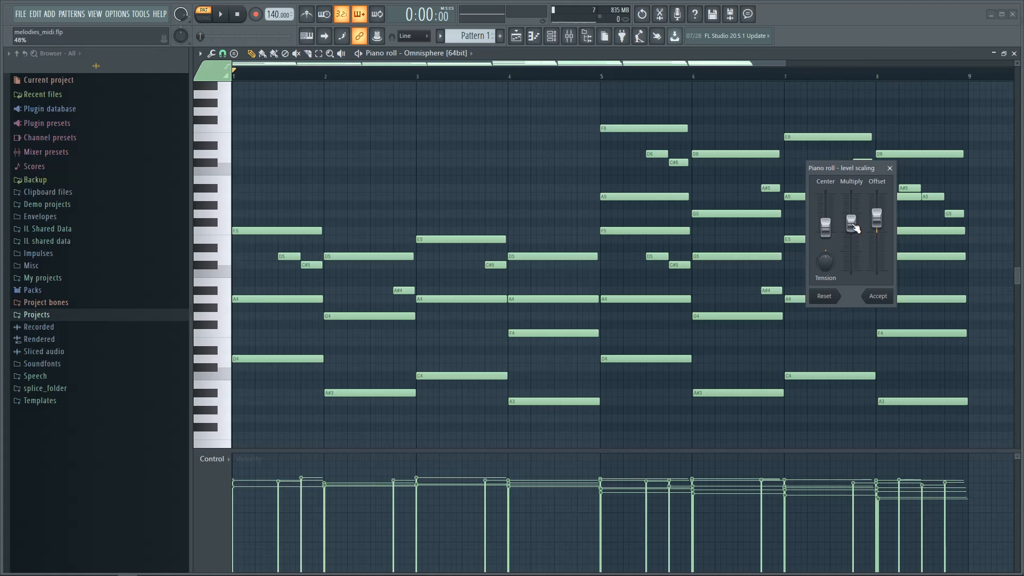
left_click(878, 297)
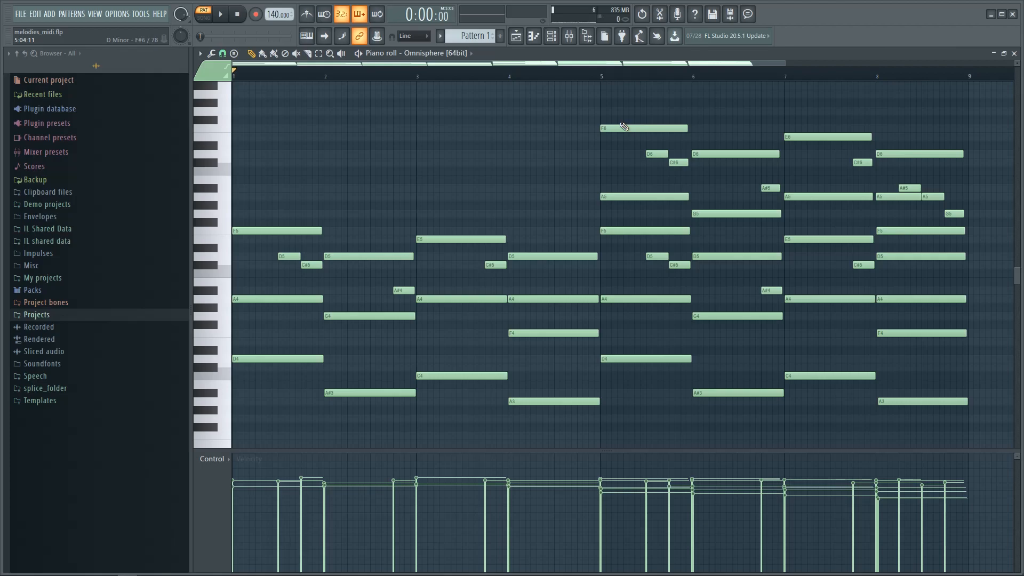
Step: Play and stop the humanized progression, then open the piano roll options menu
key("space")
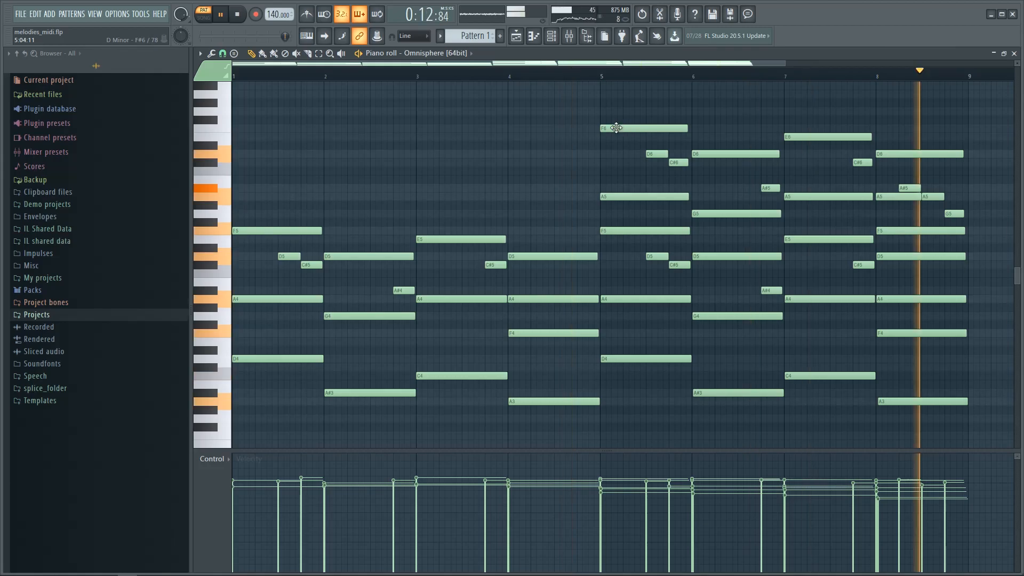
key("space")
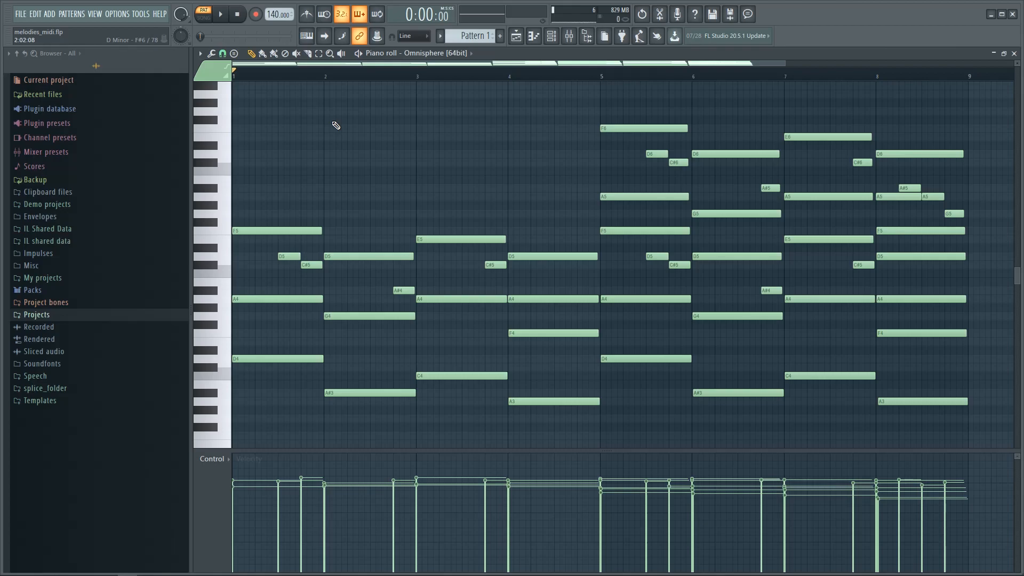
left_click(200, 53)
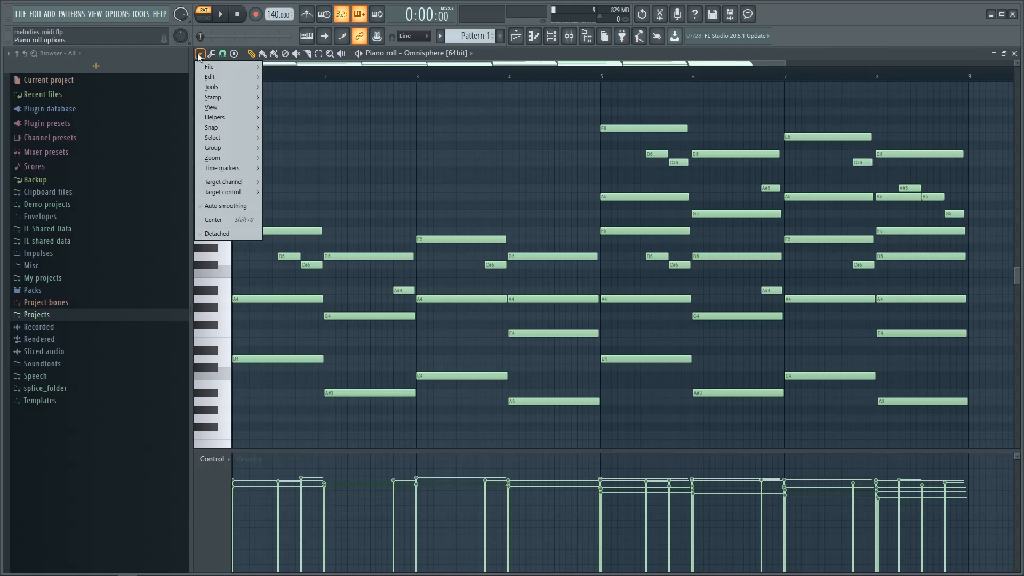
Step: Choose File > Export as MIDI file from the piano roll options menu
mouse_move(207, 67)
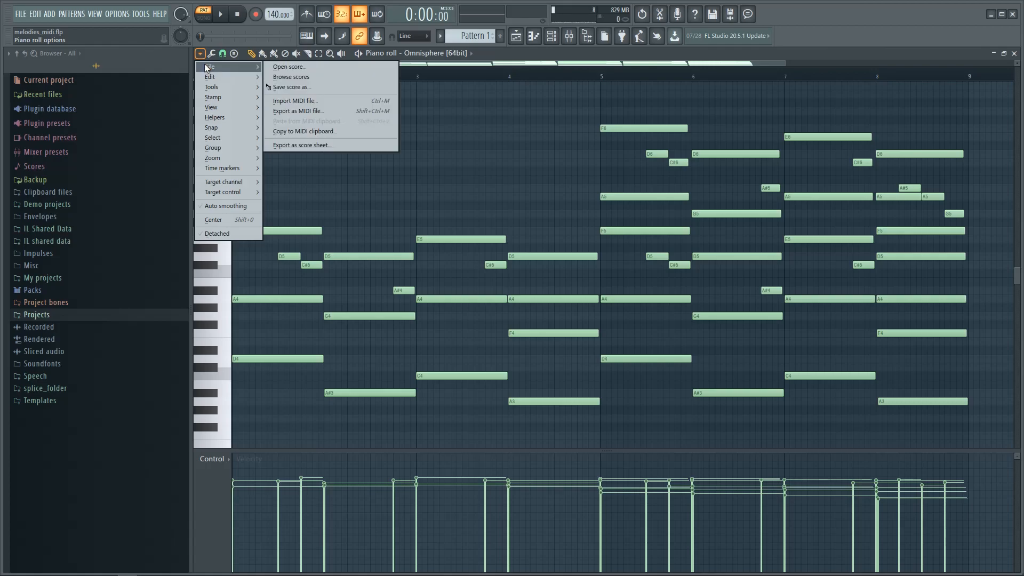
left_click(336, 112)
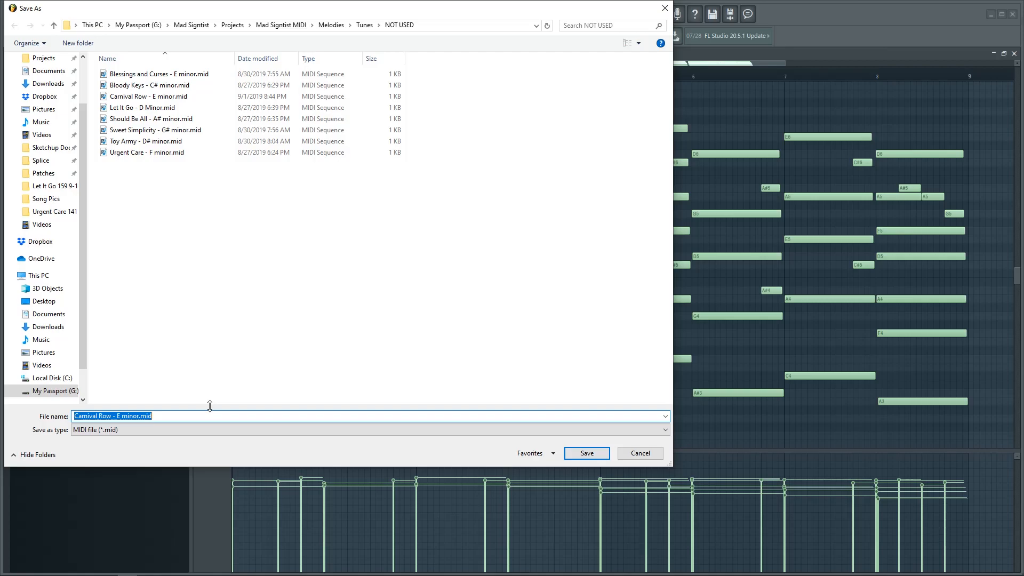
Step: Enter 'Teen Wolf - D minor' as the MIDI export's file name
type("Teen Wolf")
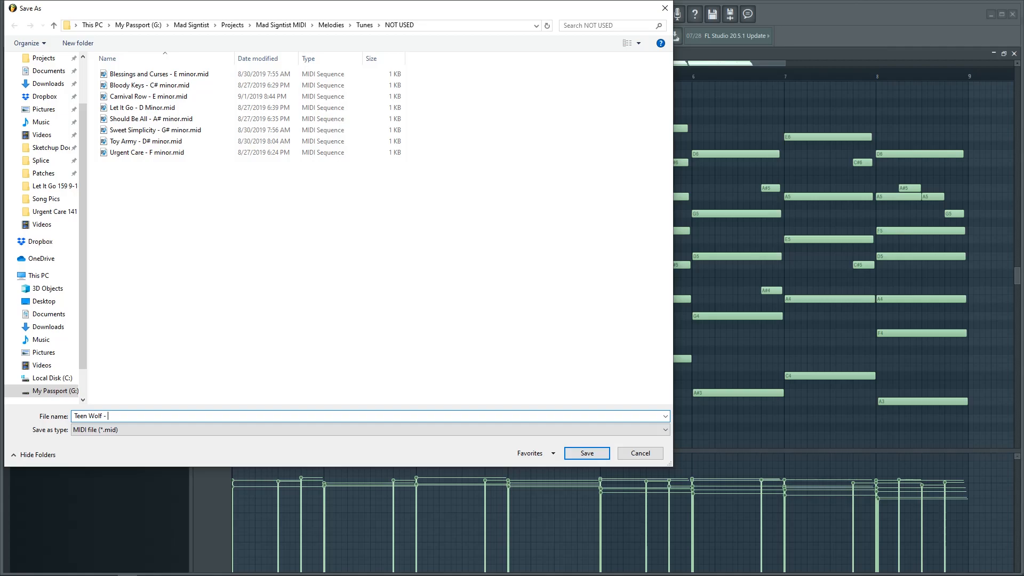
type("- D minor")
Step: Save the progression as the MIDI file 'Teen Wolf - D minor'
left_click(592, 454)
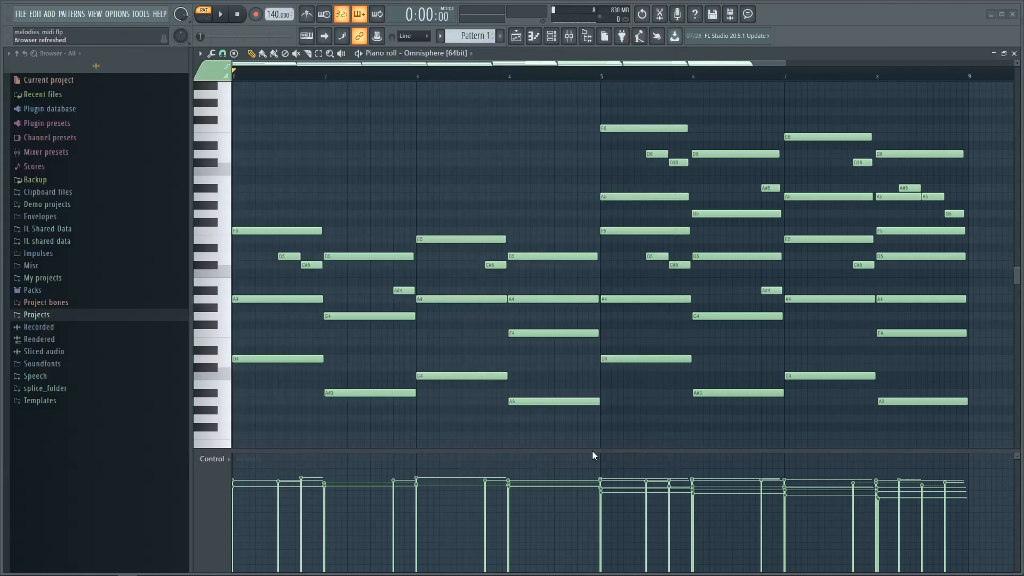